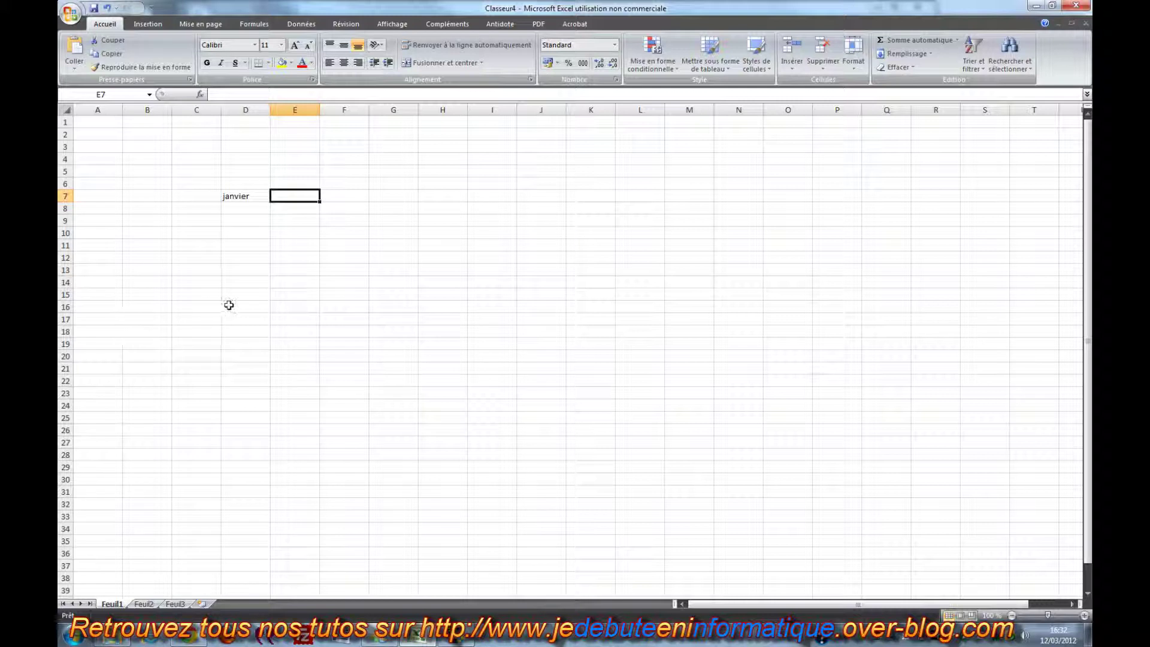
Step: Center the contents of all cells in the worksheet horizontally
key(ctrl+a)
click(343, 62)
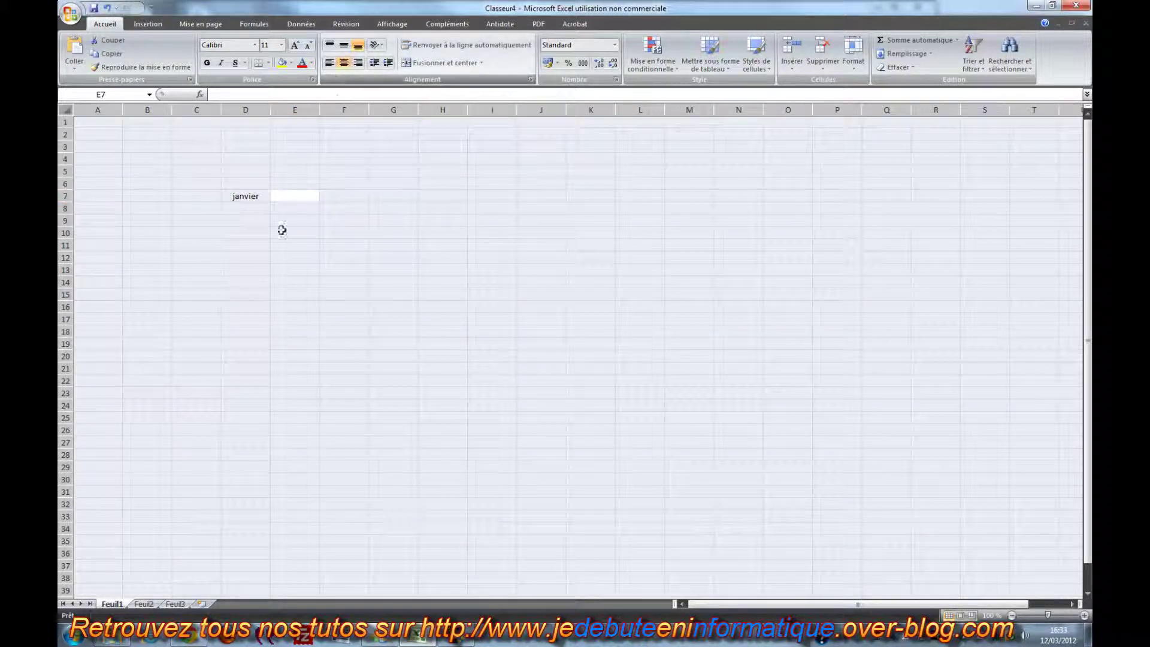
click(249, 274)
Step: Extend janvier in D7 across the row as a month series ending with décembre in O7
click(257, 195)
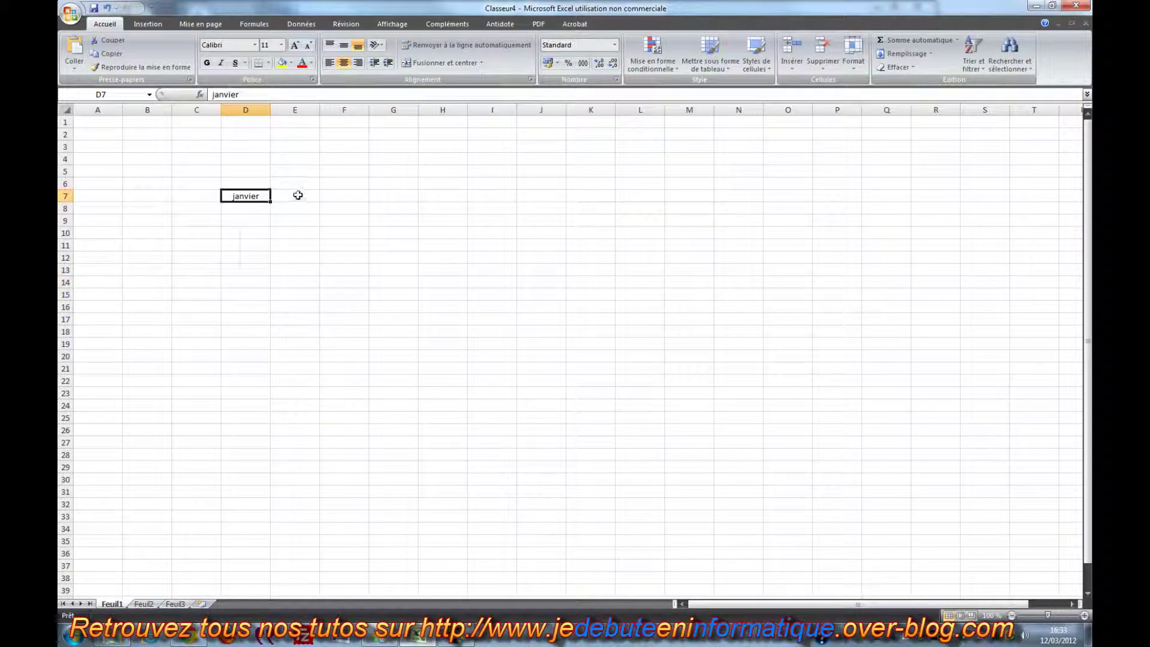
click(298, 194)
click(244, 198)
drag(272, 202, 816, 208)
click(426, 285)
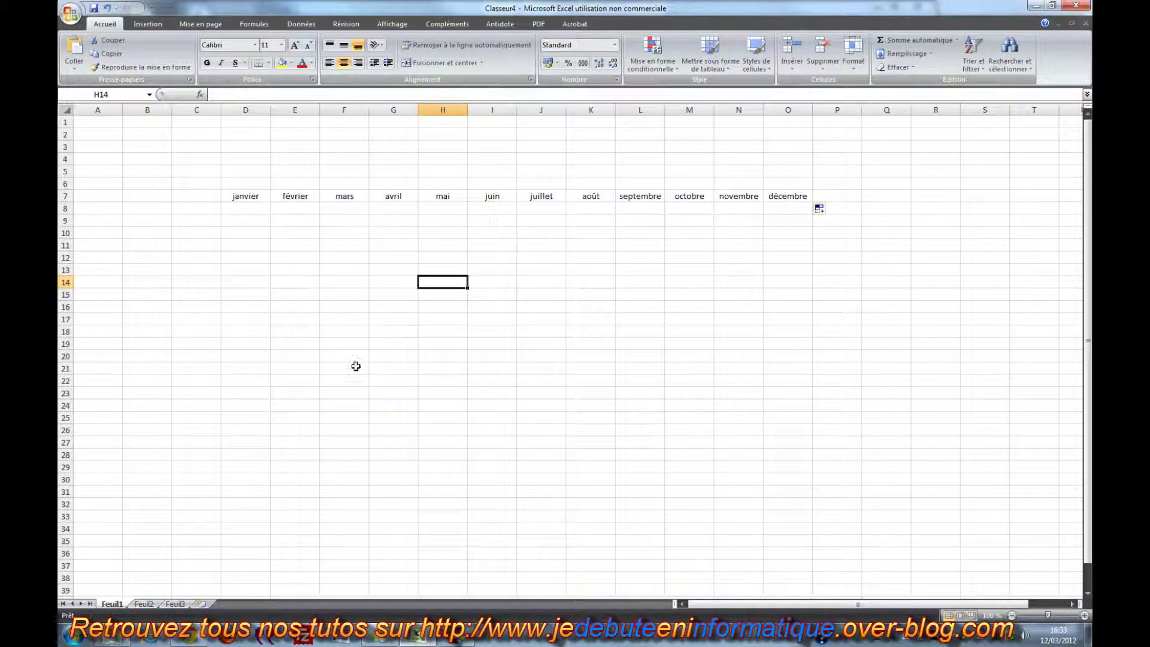
Step: Enter 1971 in C8 and extend it down the column as a yearly series ending with 2000 in C37
click(246, 218)
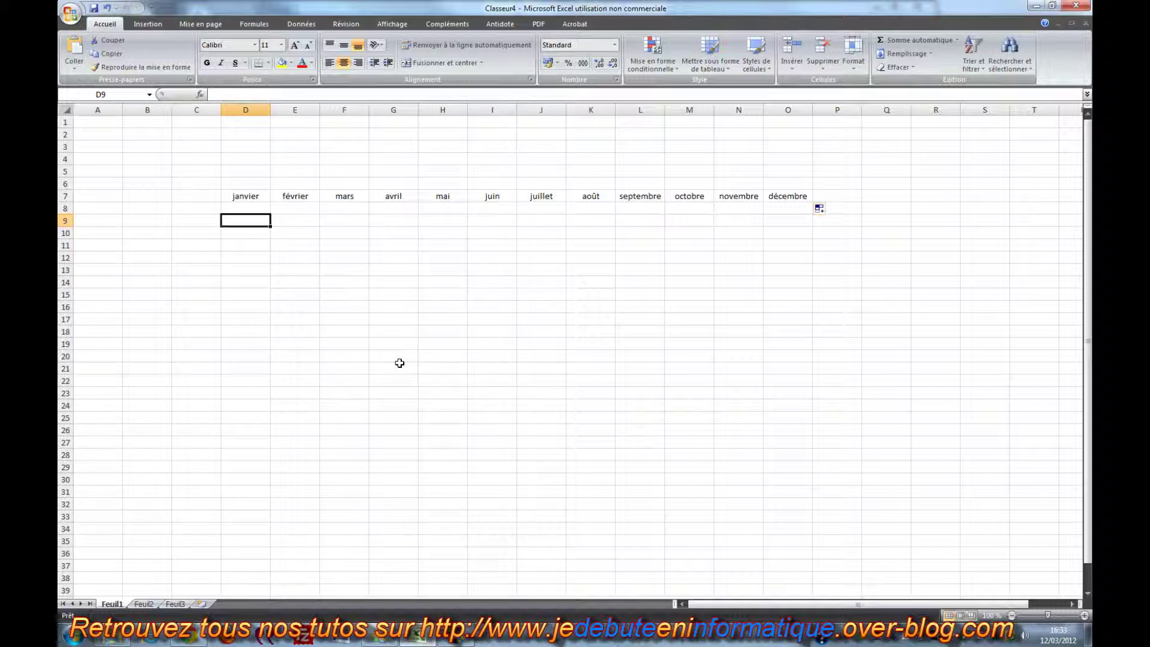
click(200, 209)
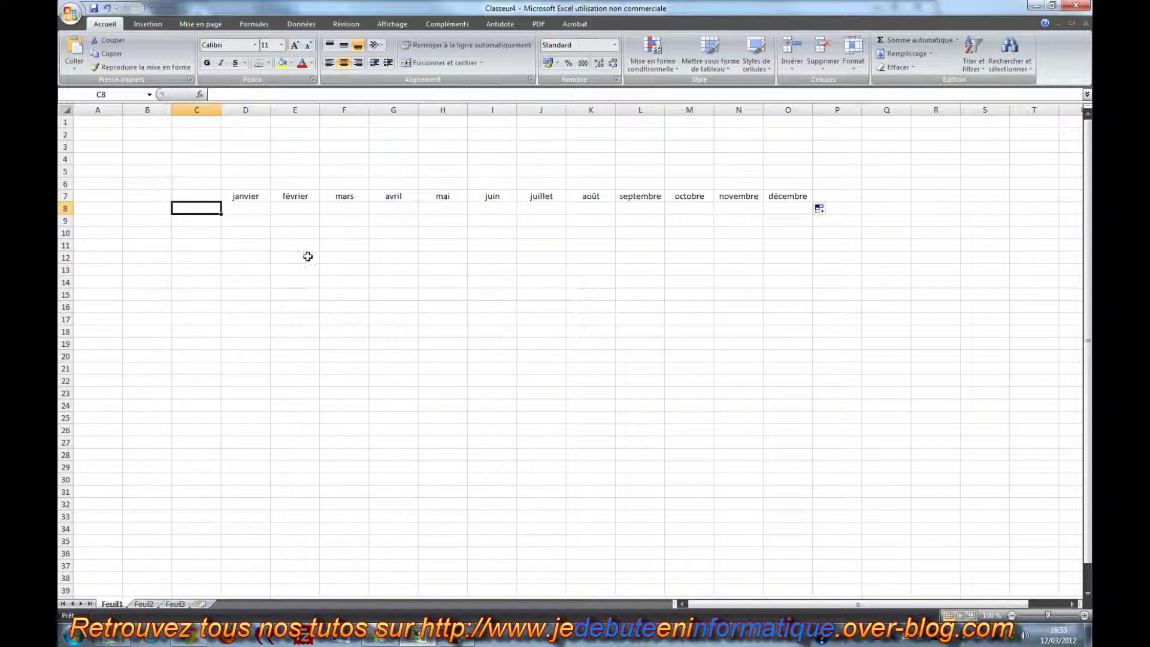
text(19)
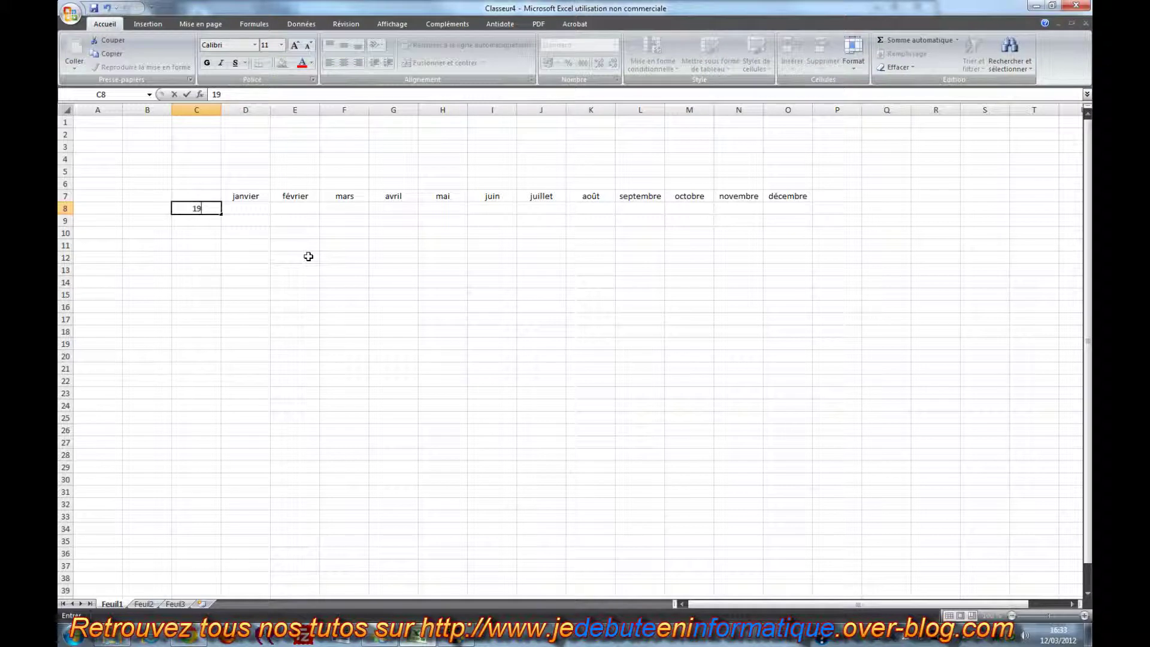
text(71)
key(Return)
click(217, 211)
drag(222, 215, 225, 572)
key(ctrl)
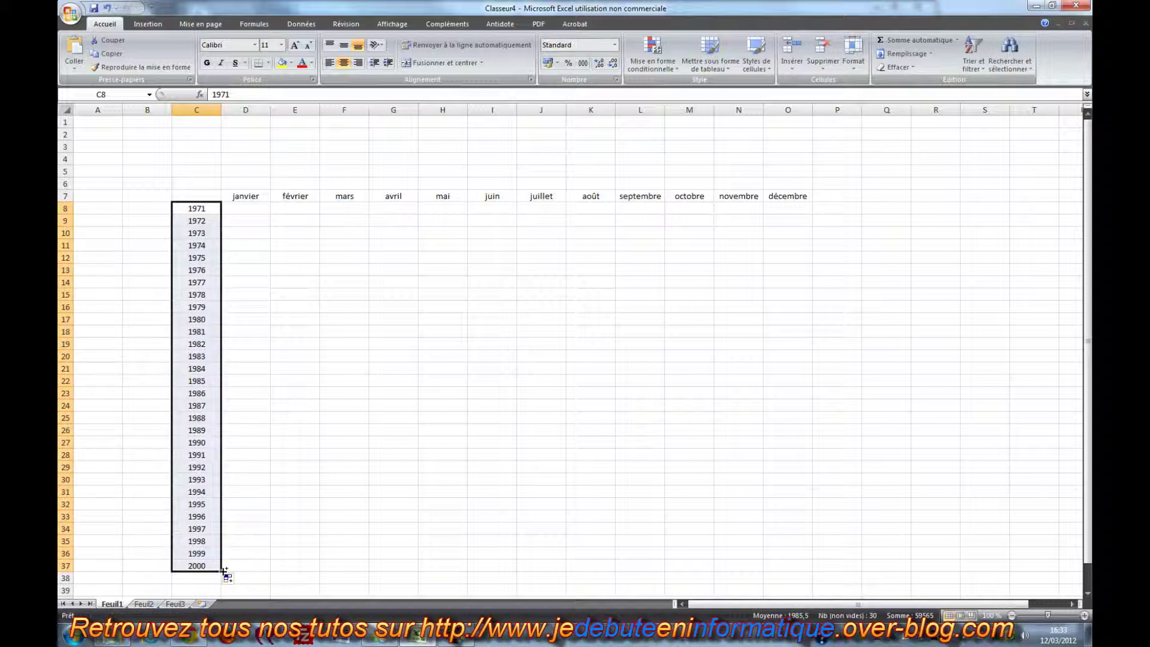
click(283, 488)
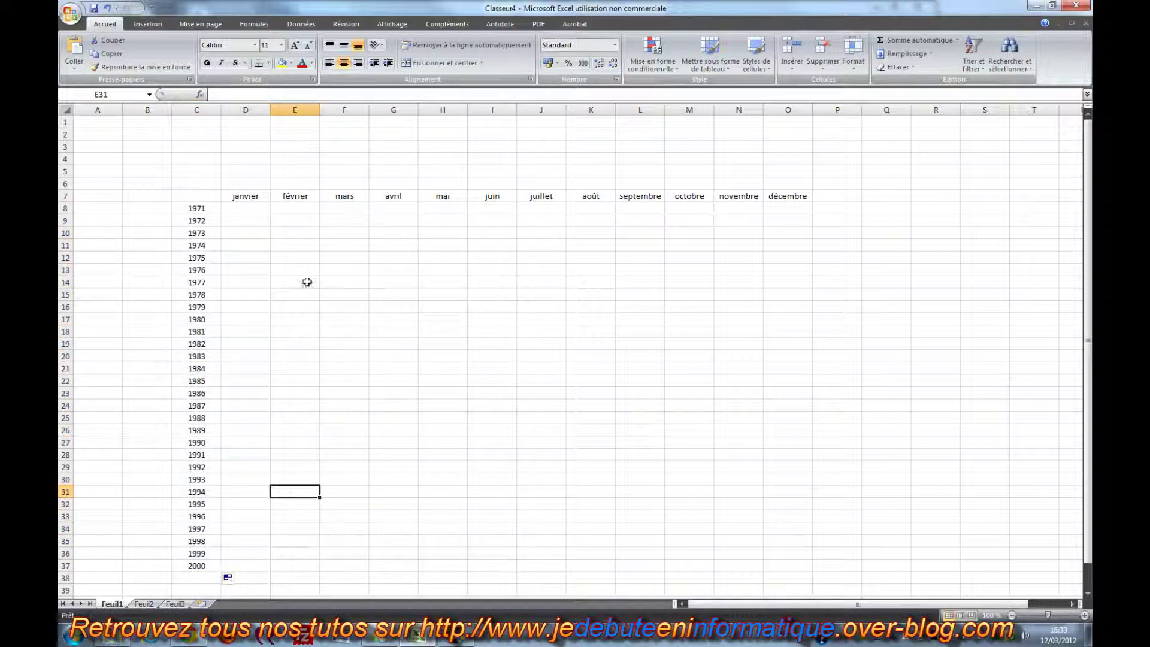
Step: Enter lundi in D9 and extend it across the row as a weekday series through O9
click(575, 304)
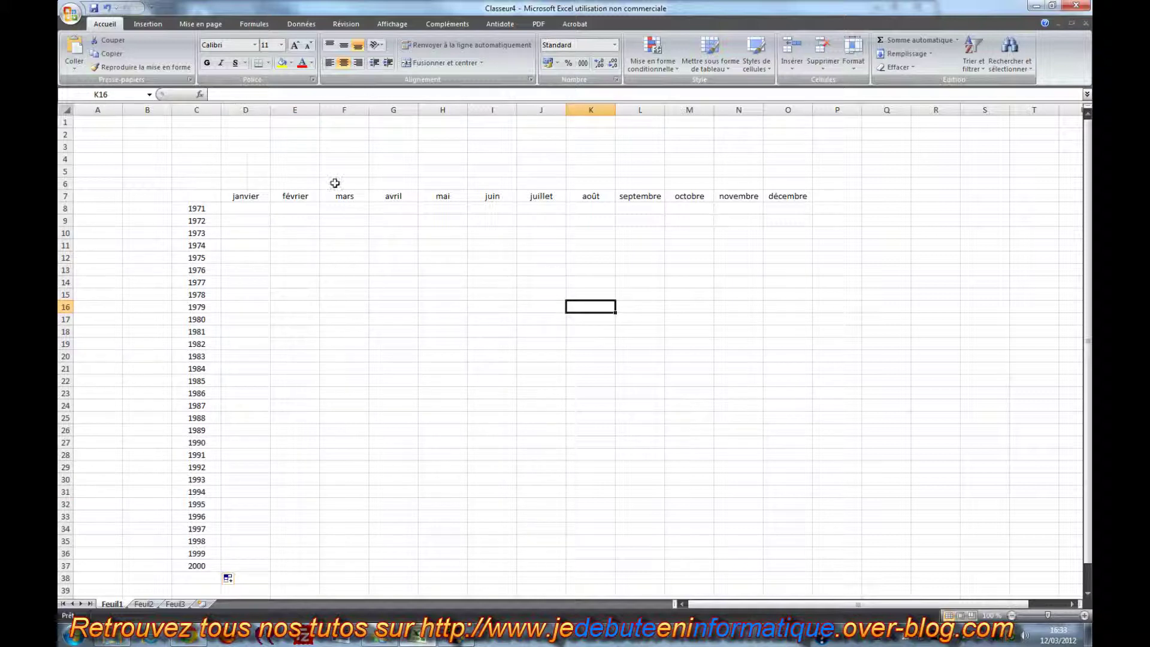
click(254, 223)
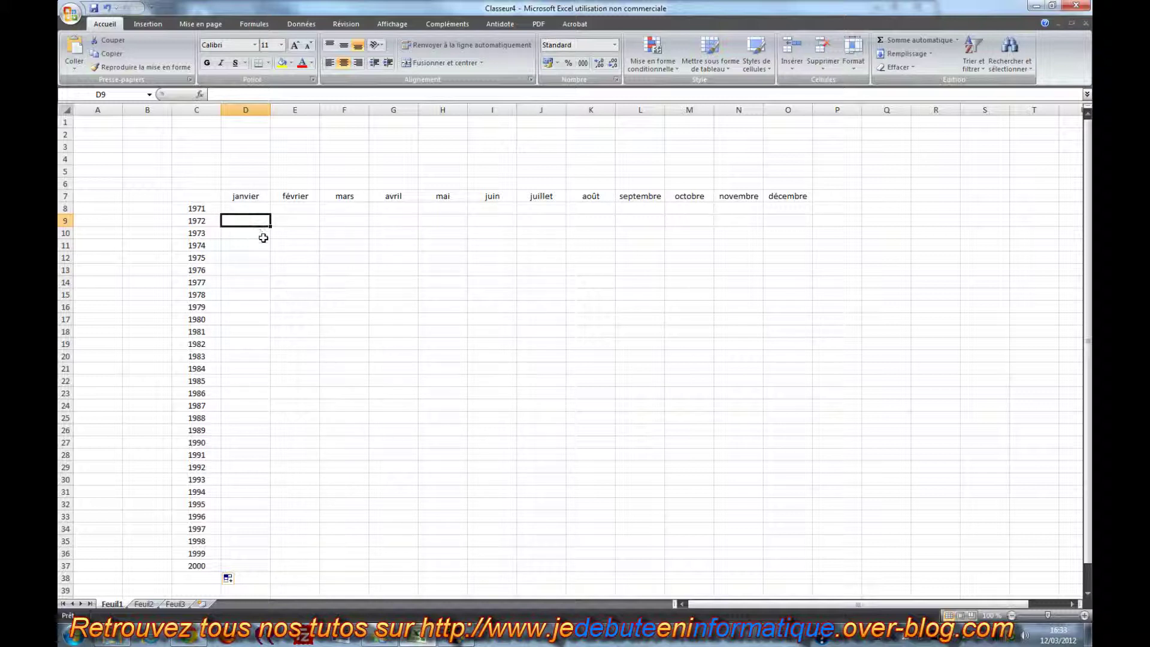
text(lundi)
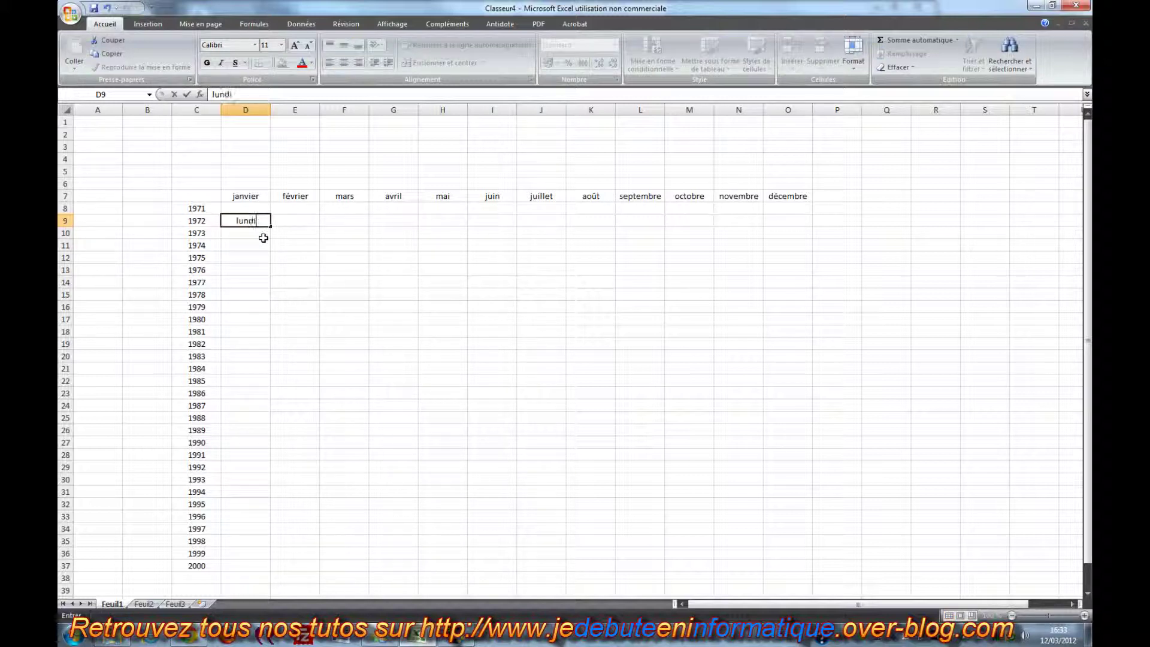
key(ctrl+Return)
drag(271, 228, 791, 226)
click(533, 267)
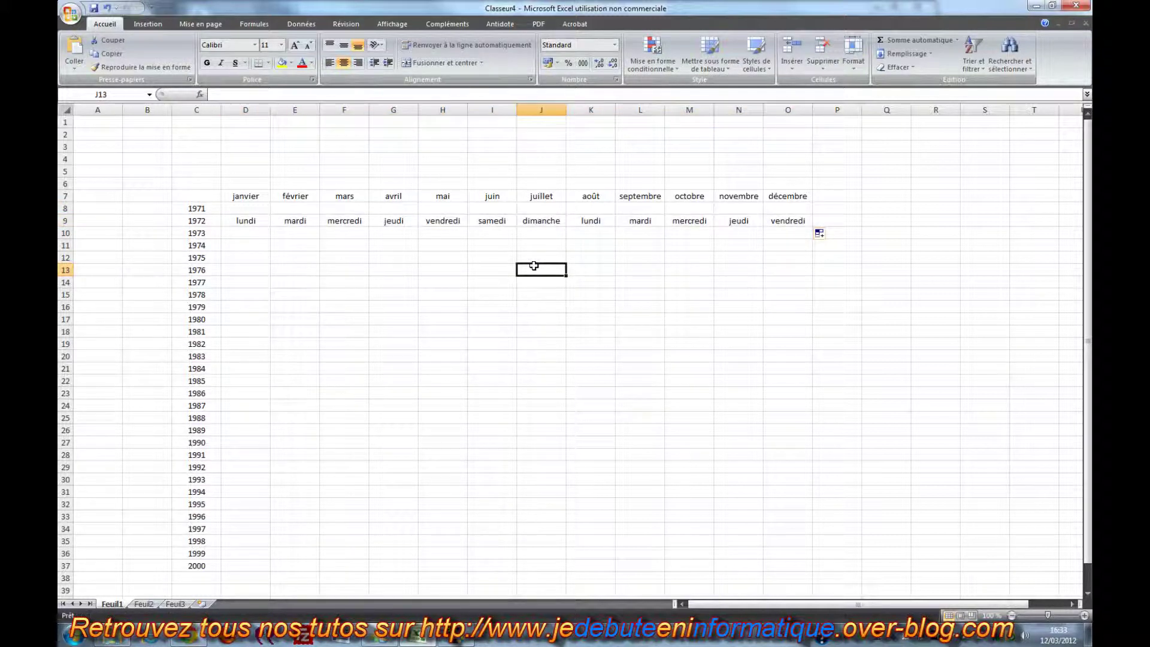
Step: Enter the date 12/03 in D12 and extend it across the row as a daily series through T12
click(253, 258)
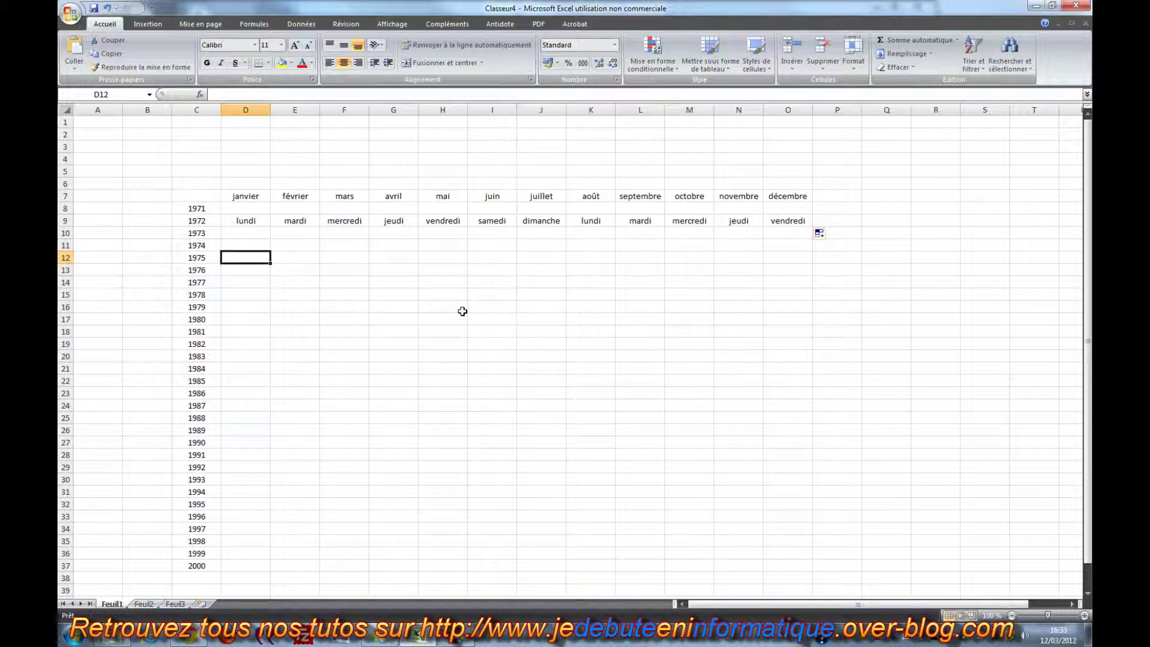
text(12/)
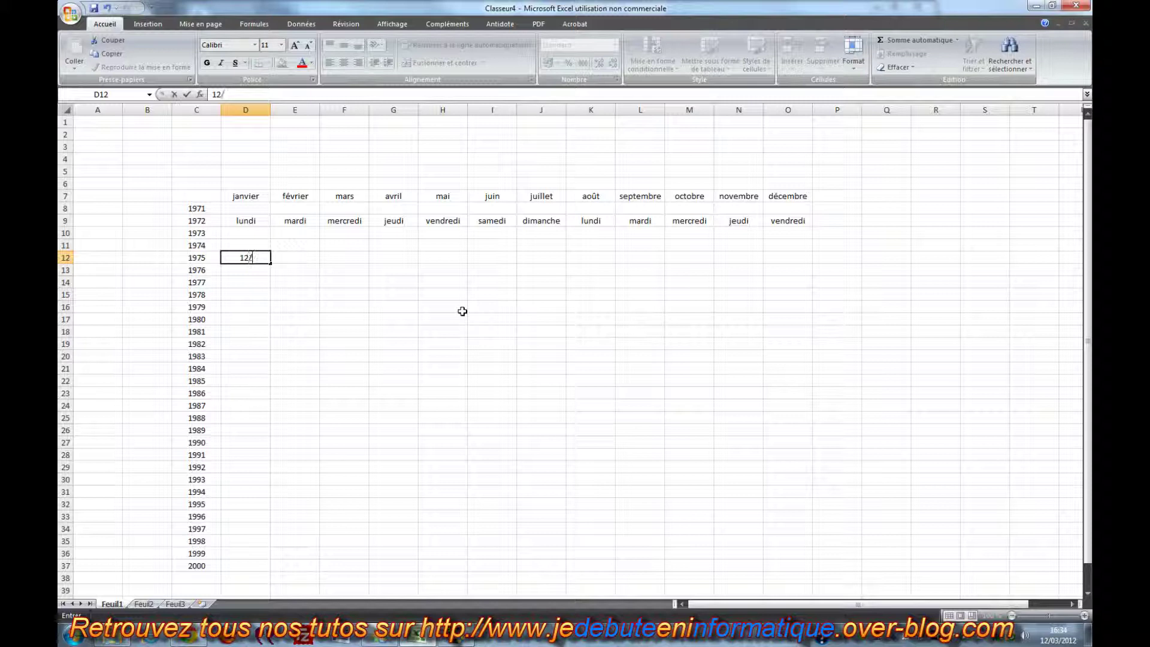
text(03)
key(Return)
key(Up)
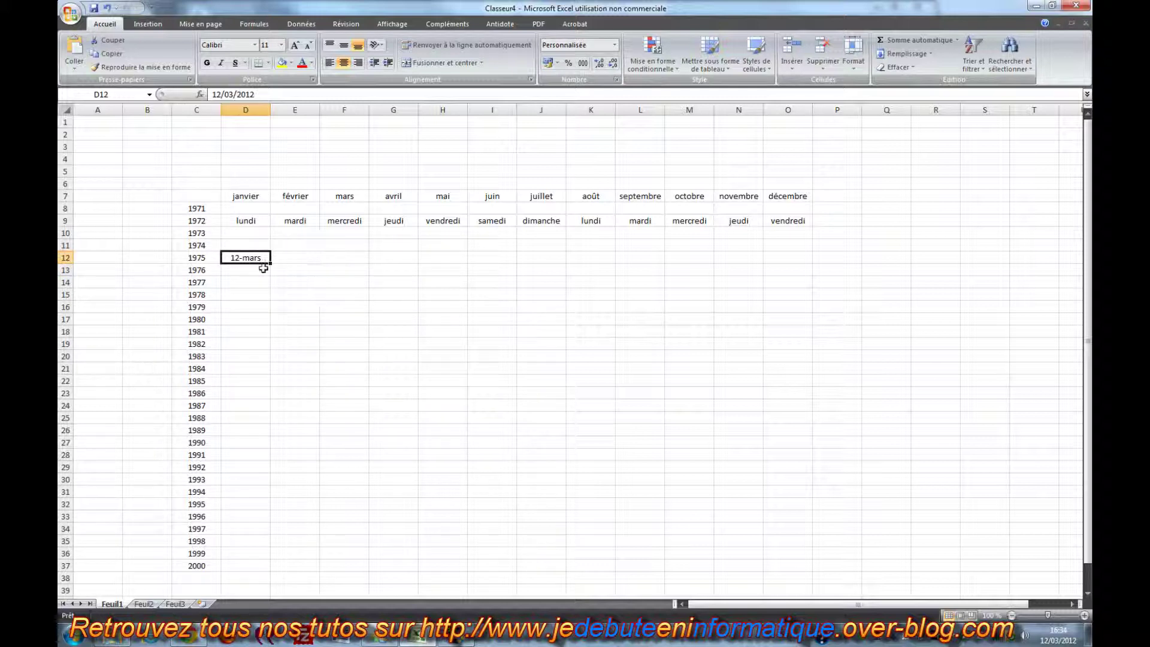
drag(271, 261, 1039, 264)
click(876, 296)
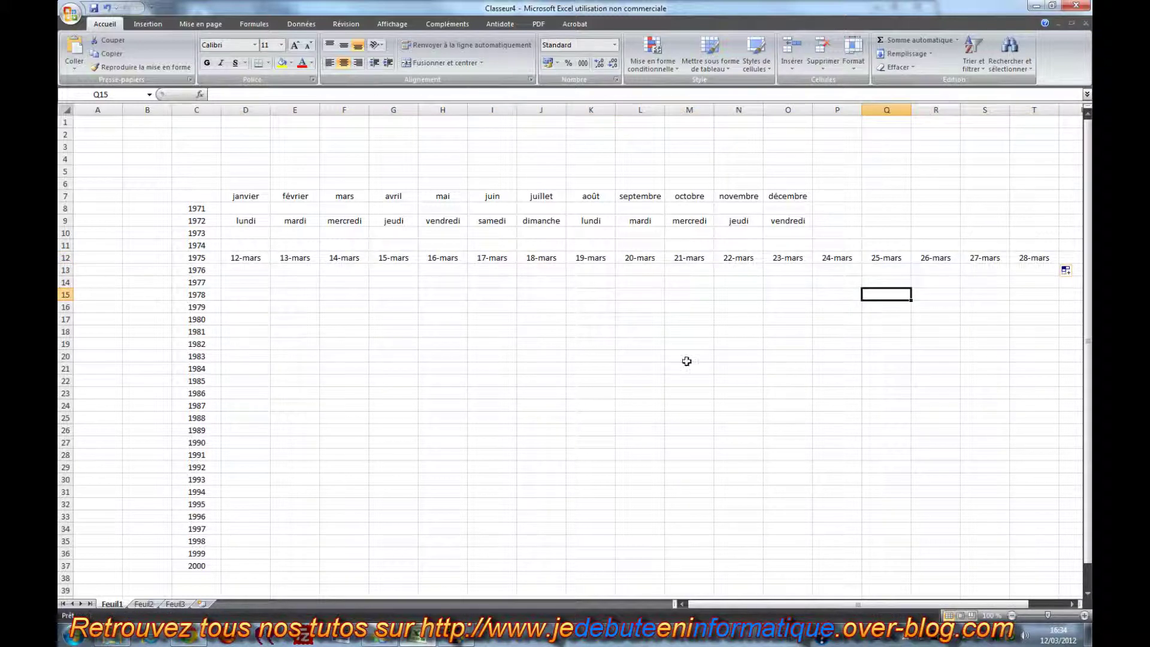
click(695, 257)
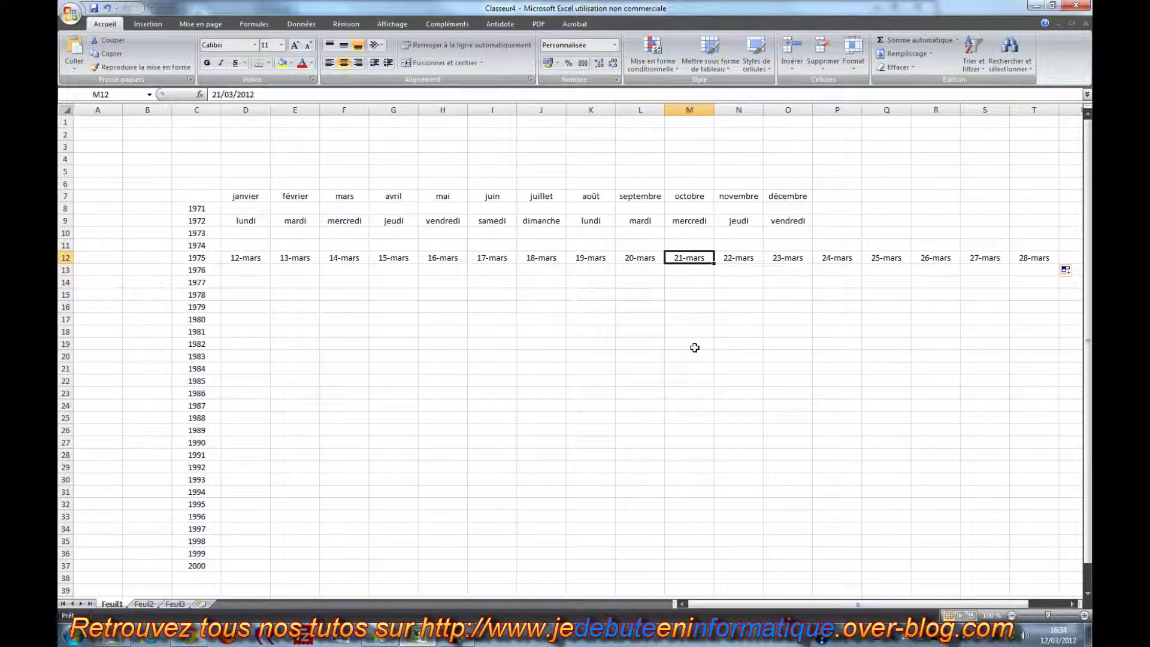
click(357, 298)
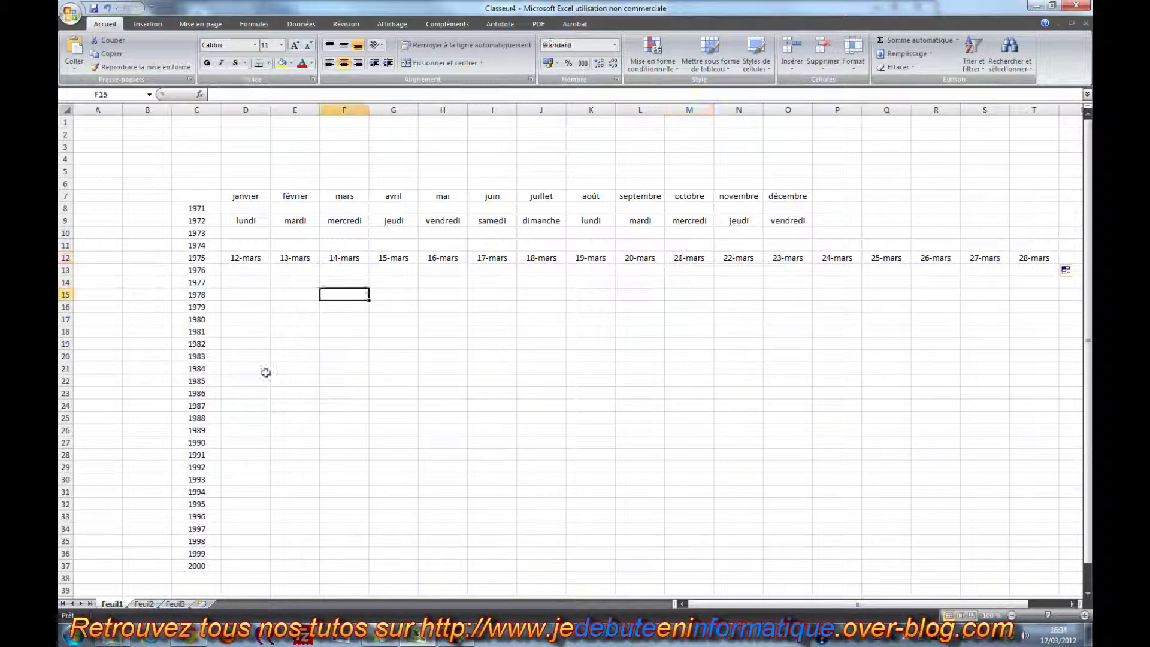
Step: Enter the date 10/11/1971 in F16
click(251, 305)
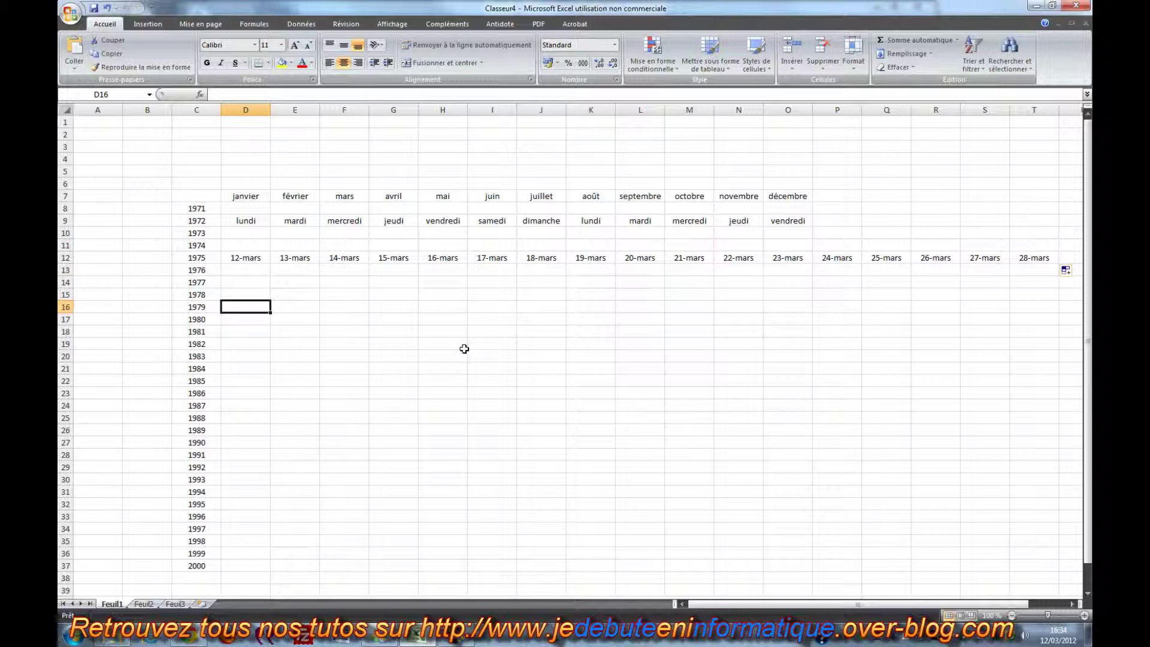
click(359, 306)
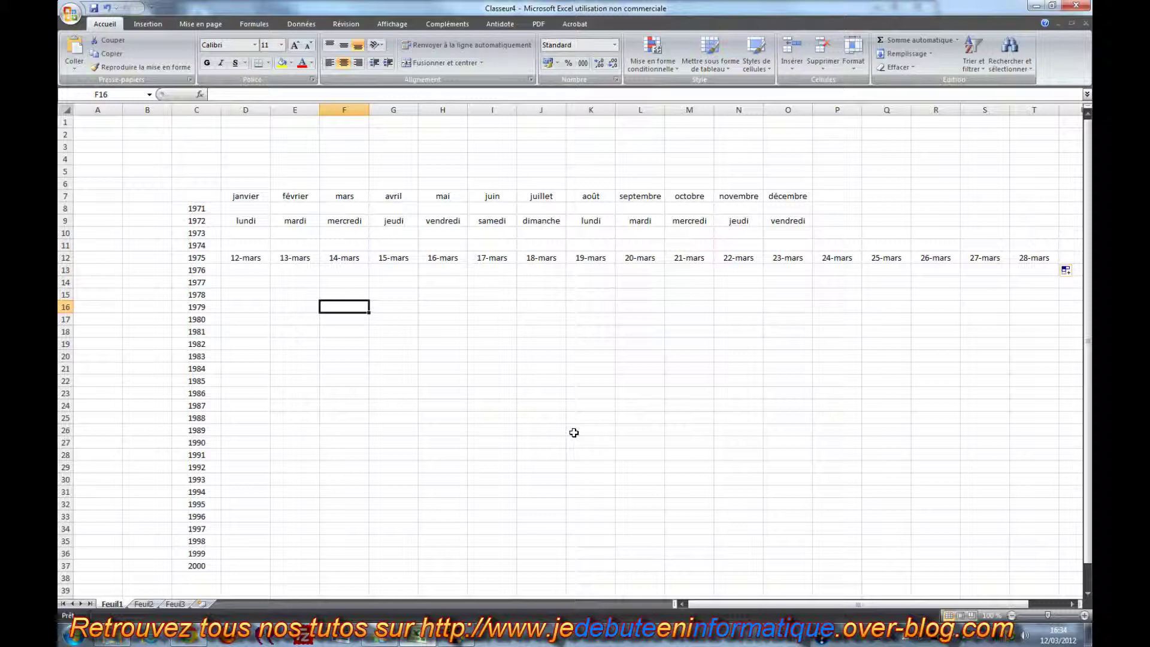
text(10/11/1971)
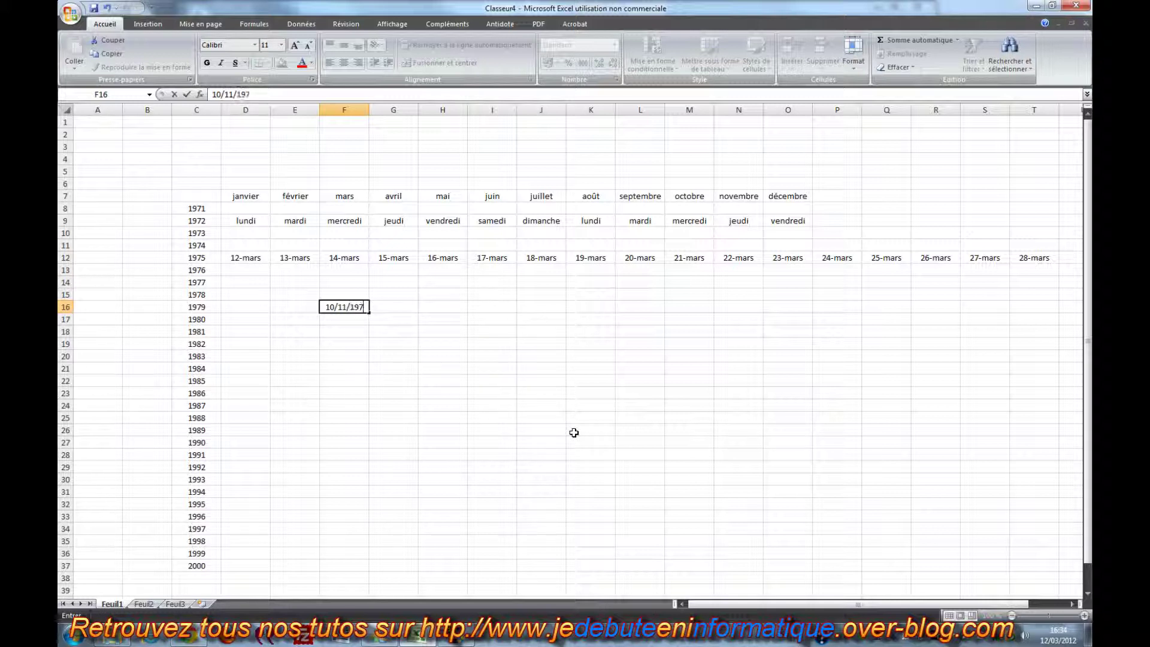
key(Return)
key(Up)
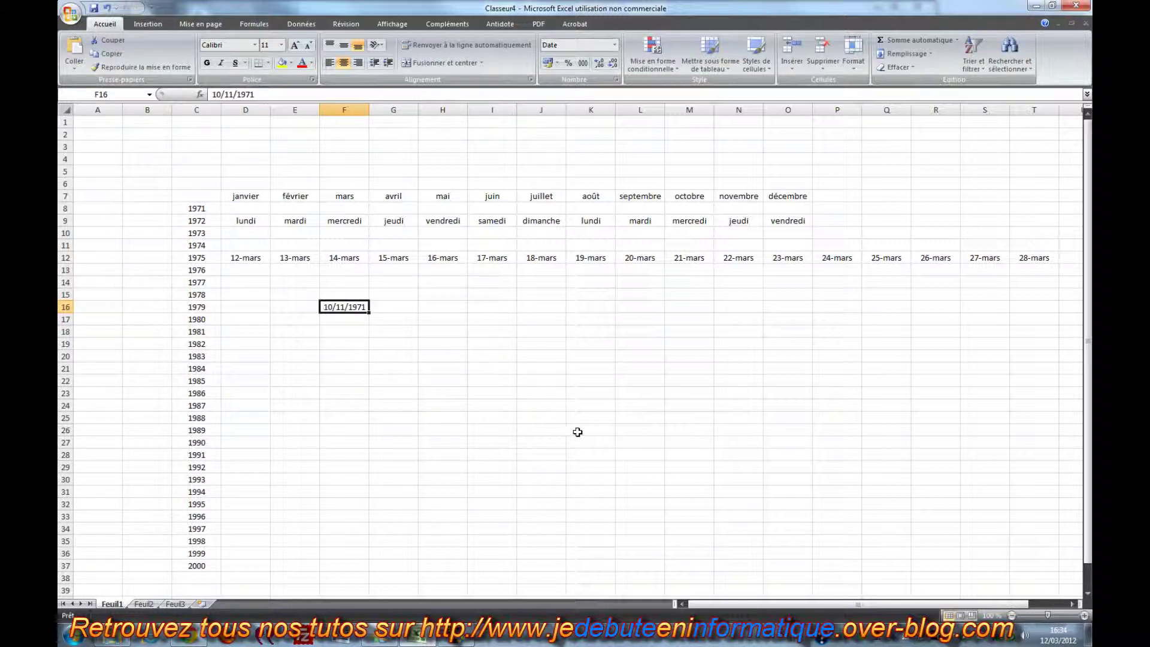
Step: Enter the formula =F16+5000 in G16 to add 5000 days to the date in F16
click(406, 305)
text(=)
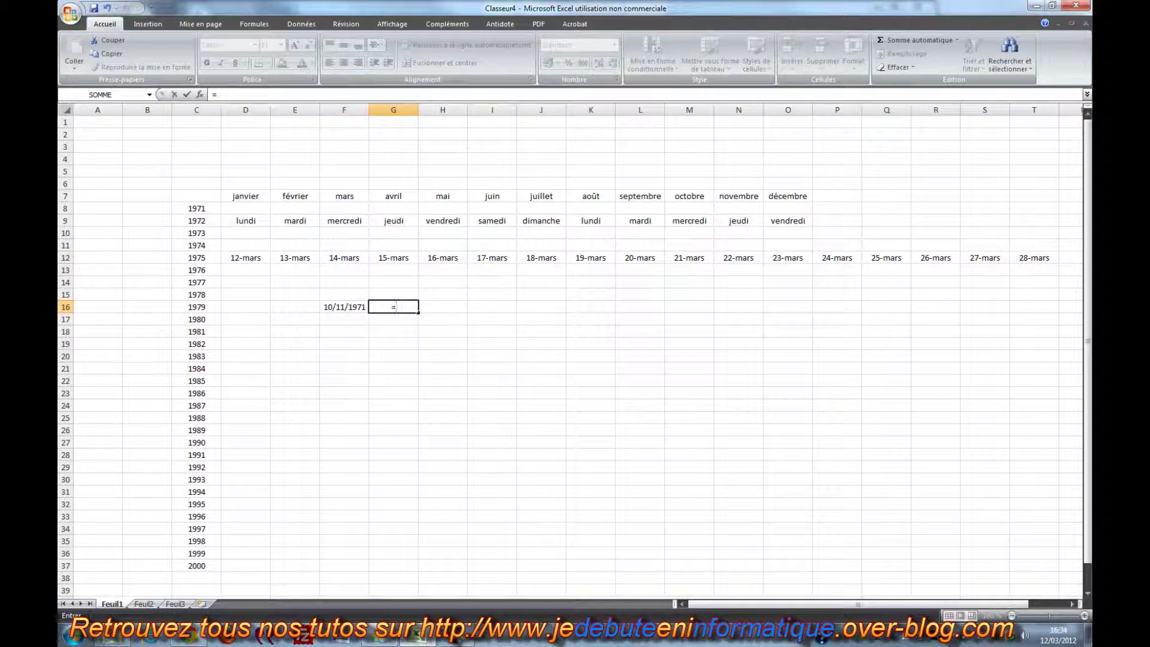
click(352, 306)
text(+5000)
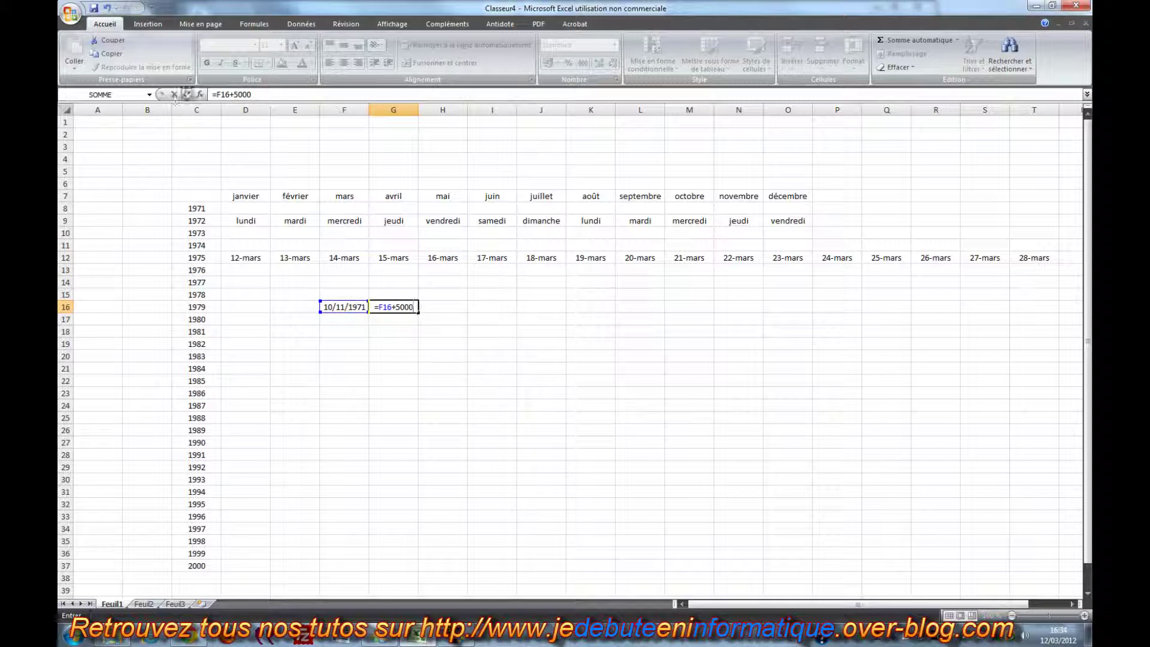
click(187, 94)
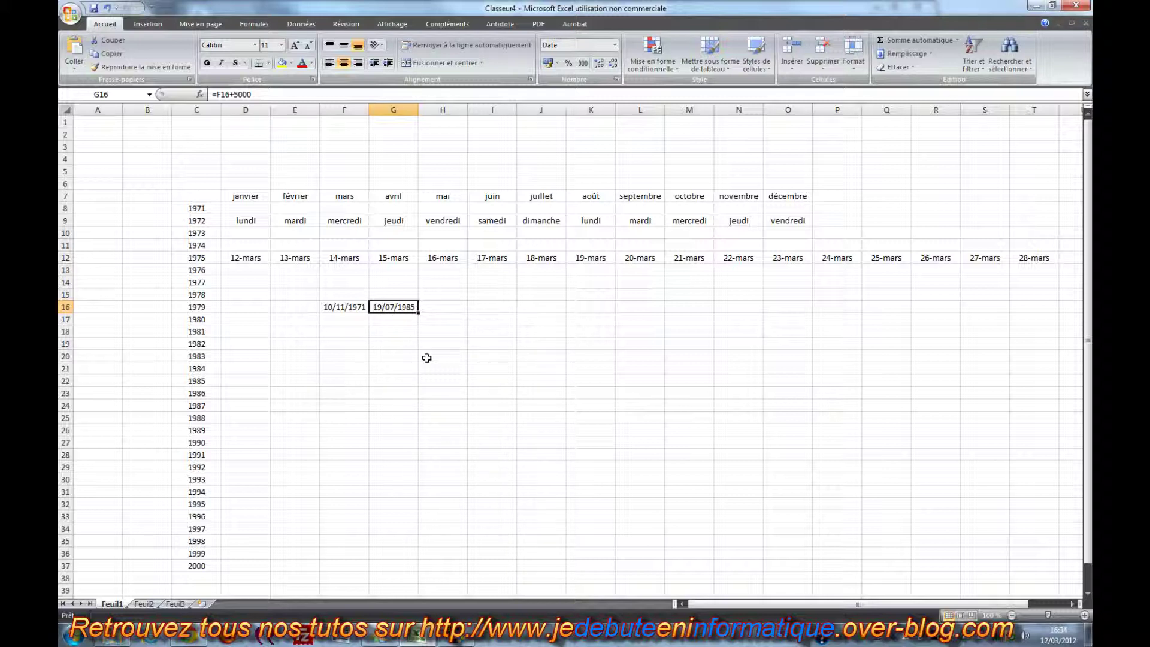
Step: Copy the 5000-day formula from G16 across the row through S16
drag(431, 314, 464, 314)
click(445, 332)
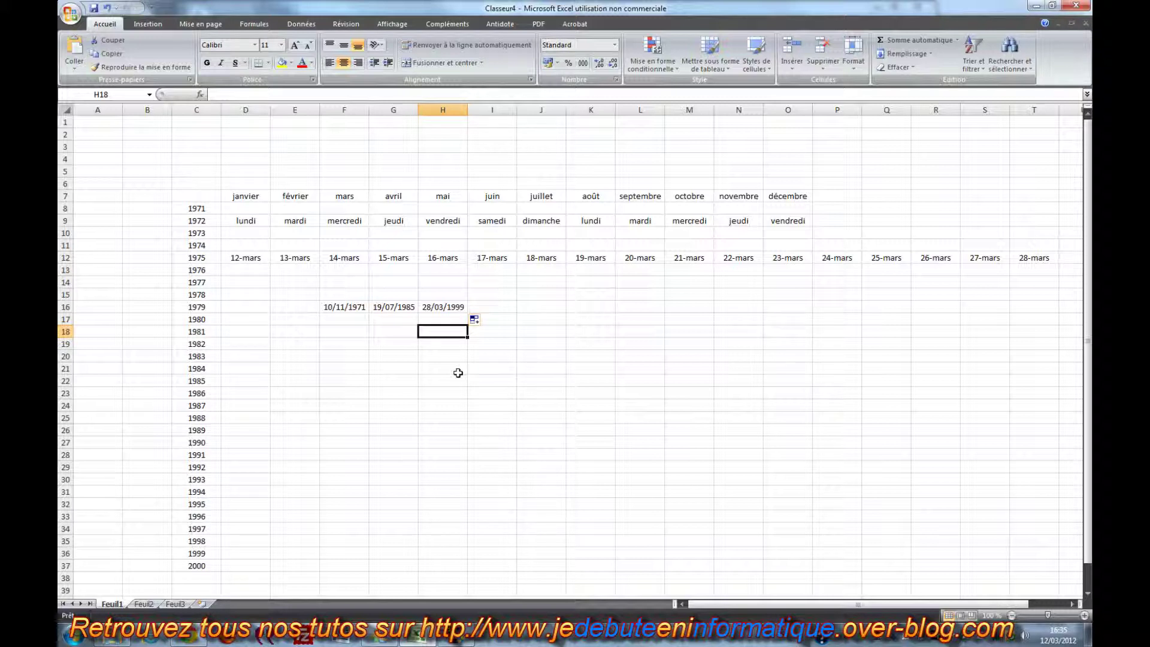
click(446, 307)
drag(468, 312, 1008, 317)
click(668, 380)
Step: Enter 0 in F15 as the starting day count above the first date
click(350, 295)
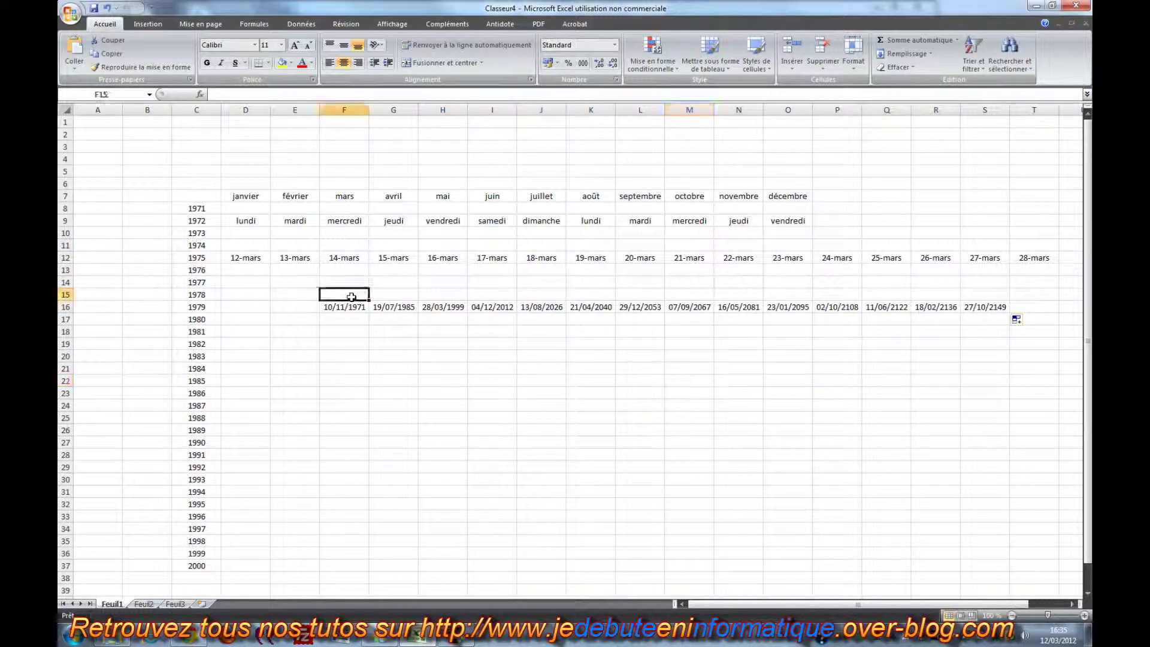
text(0)
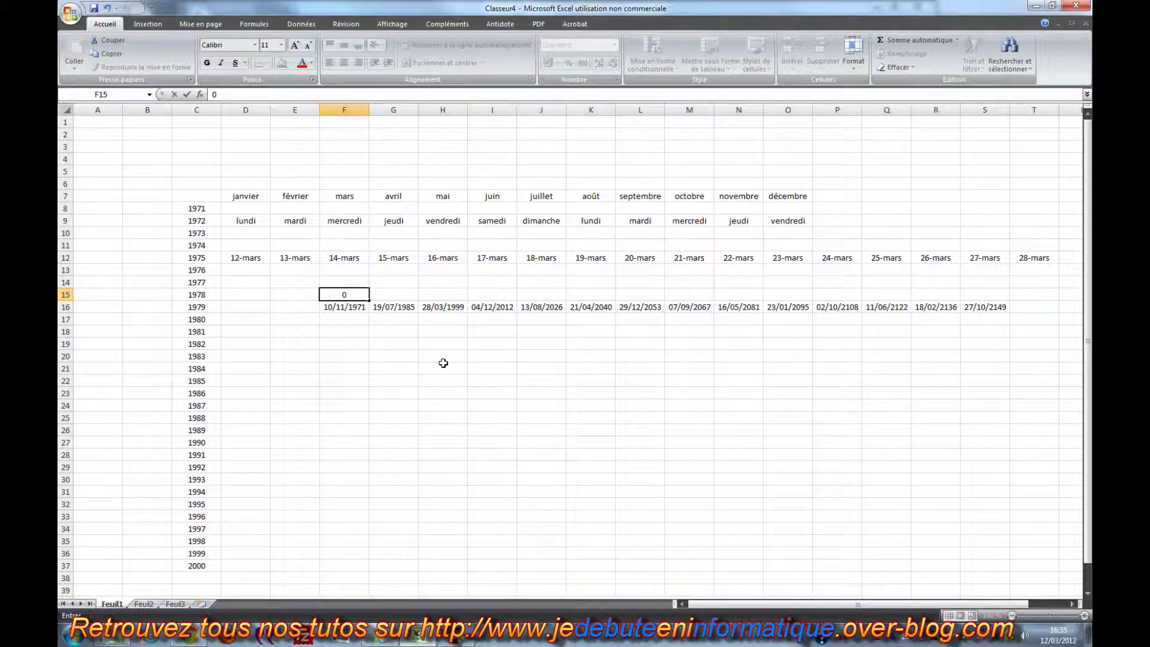
key(Tab)
Step: Enter the formula =F15+5000 in G15 and copy it across the row through S15
text(=5000)
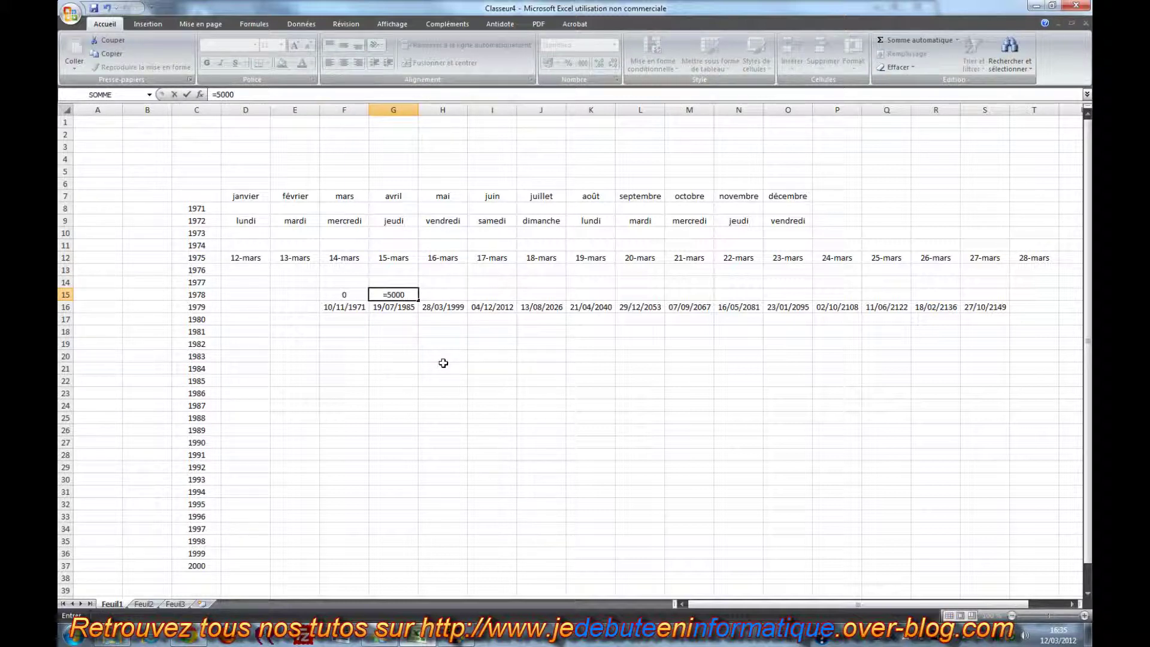
key(BackSpace)
key(BackSpace)
key(BackSpace)
key(BackSpace)
click(356, 295)
text(+5000)
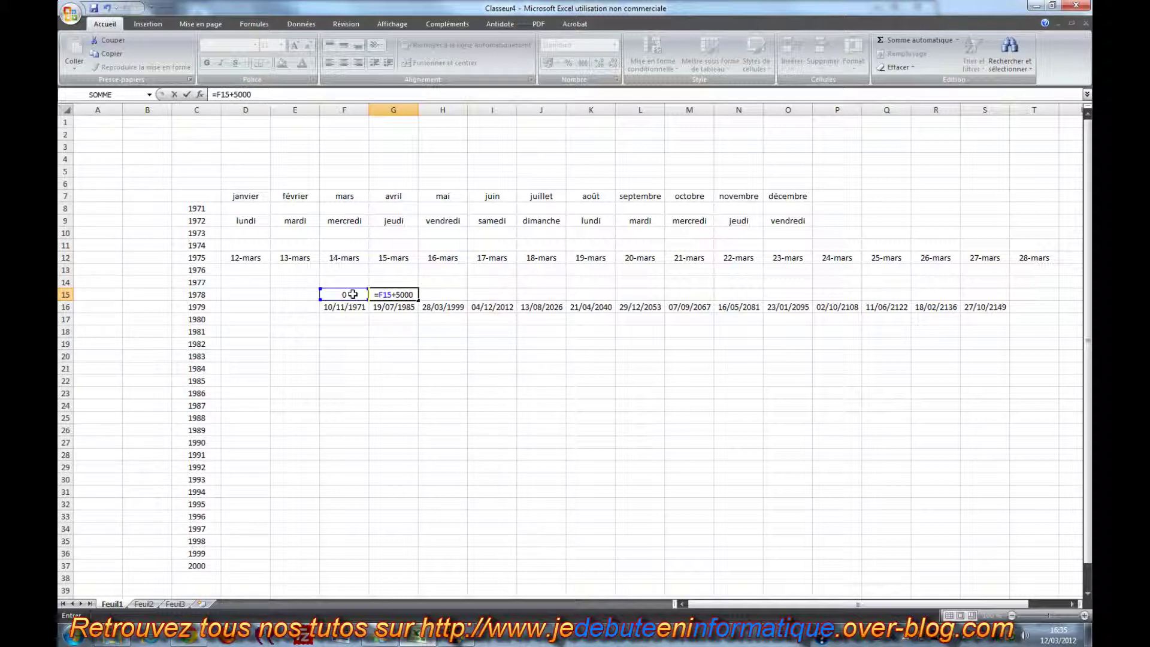
click(187, 94)
drag(418, 299, 1001, 308)
click(970, 348)
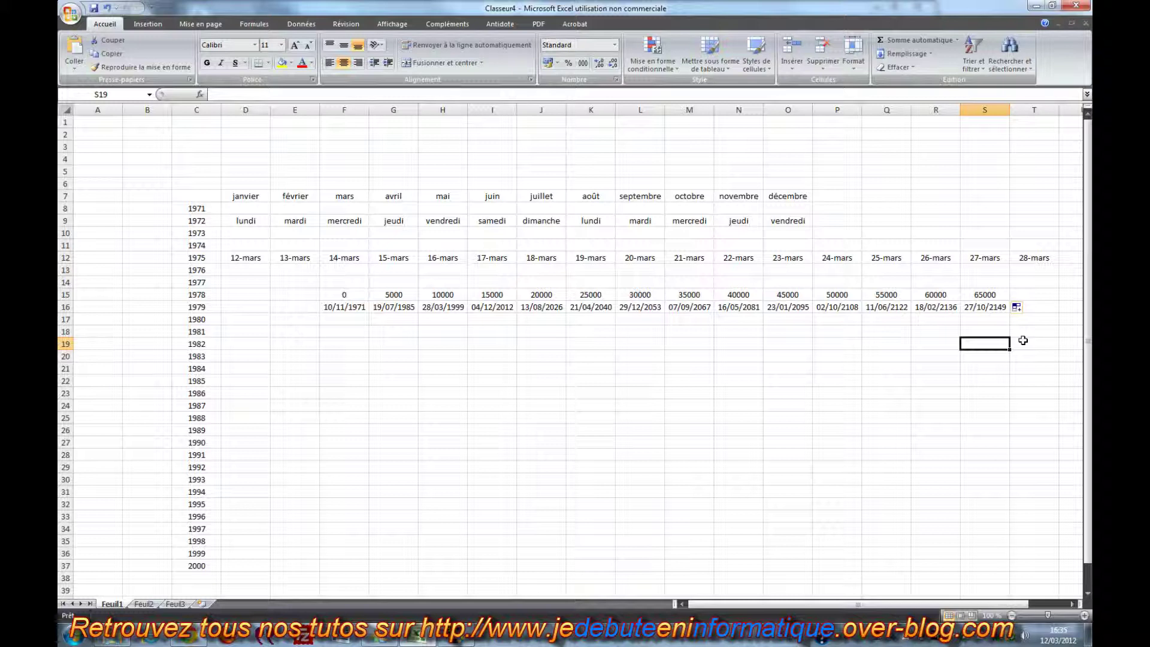
Step: Enter the date 12/03/2012 in F18
click(348, 339)
click(362, 332)
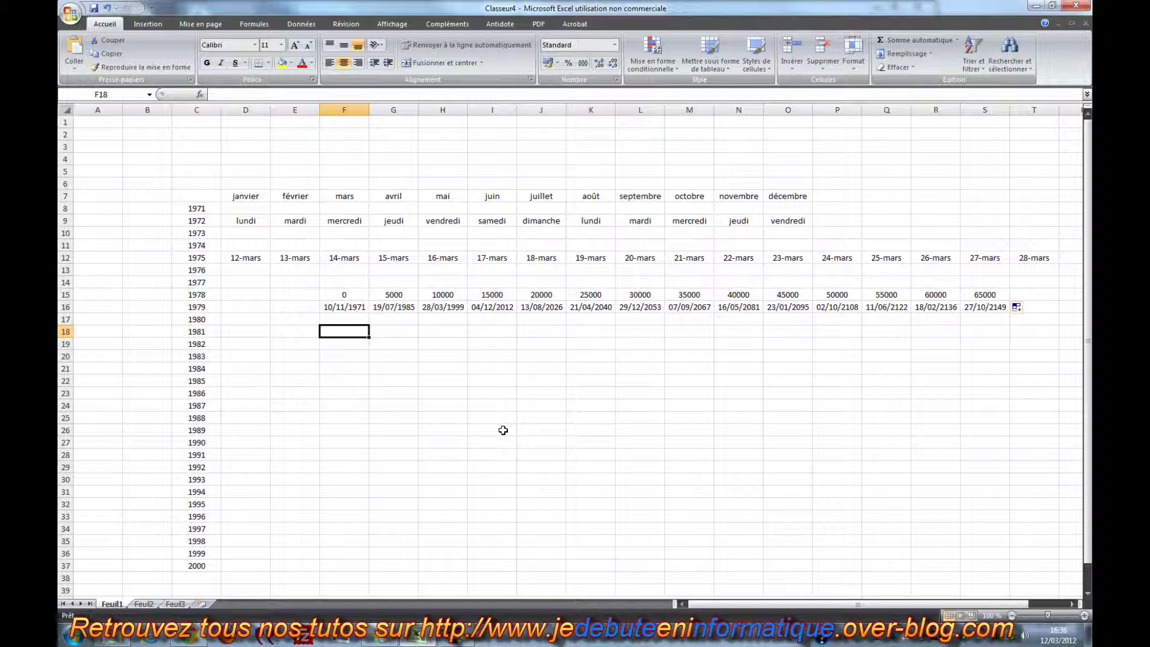
text(12/)
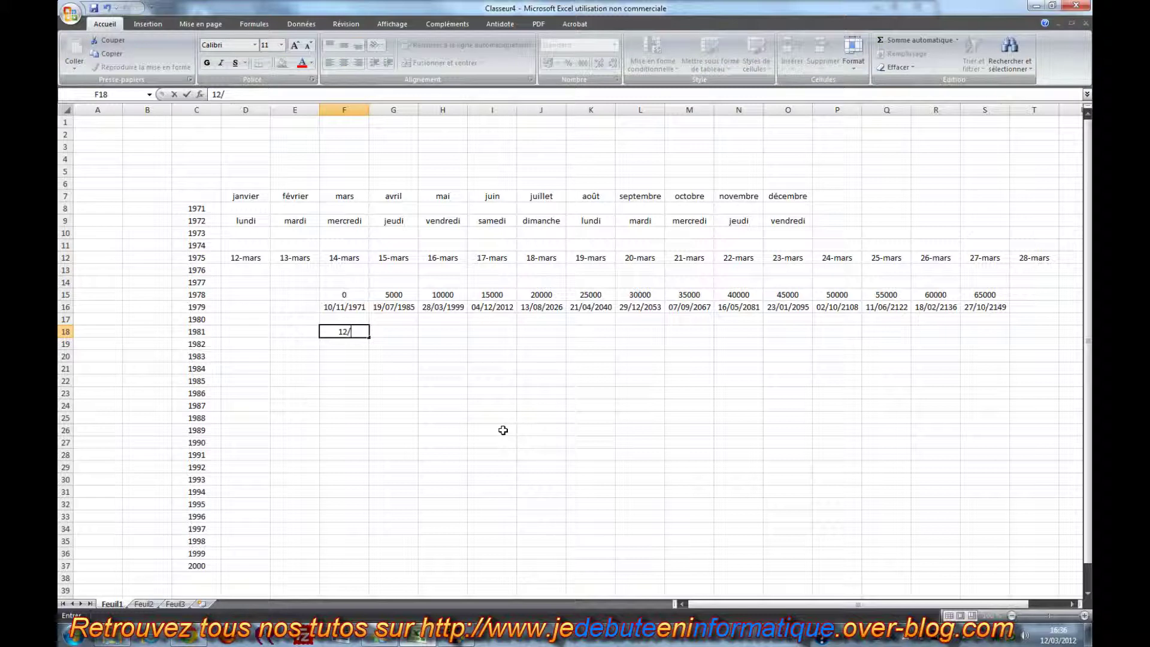
text(03/2012)
key(Tab)
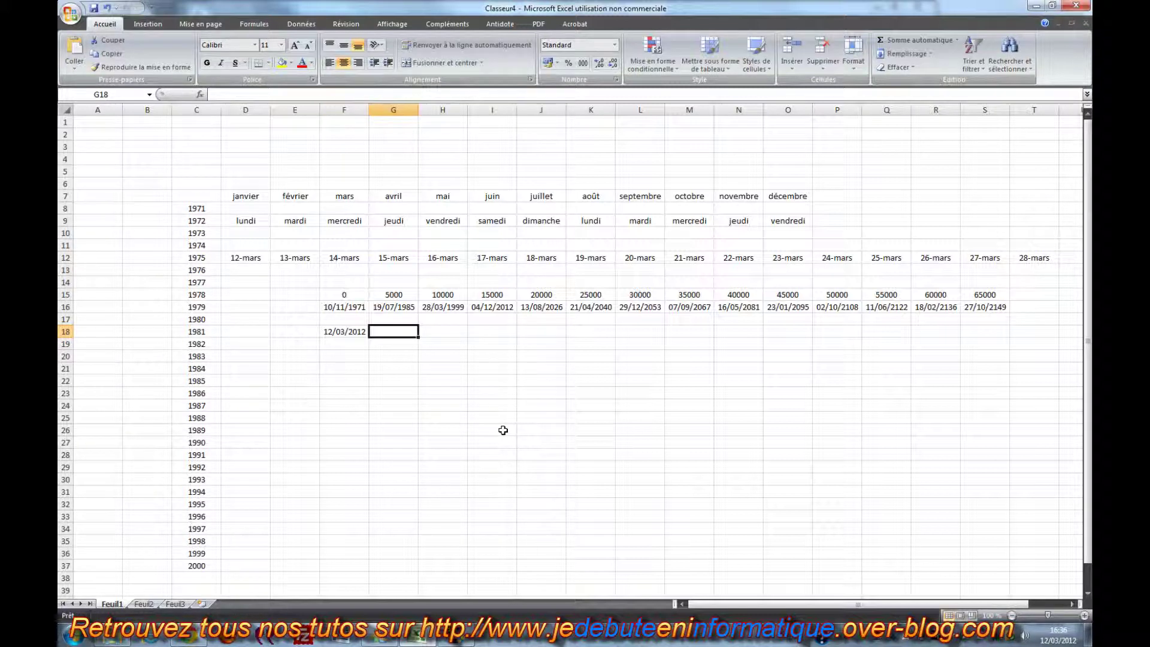
Step: Enter the date 10/11/1971 in G18, beside the date 12/03/2012
text(10//)
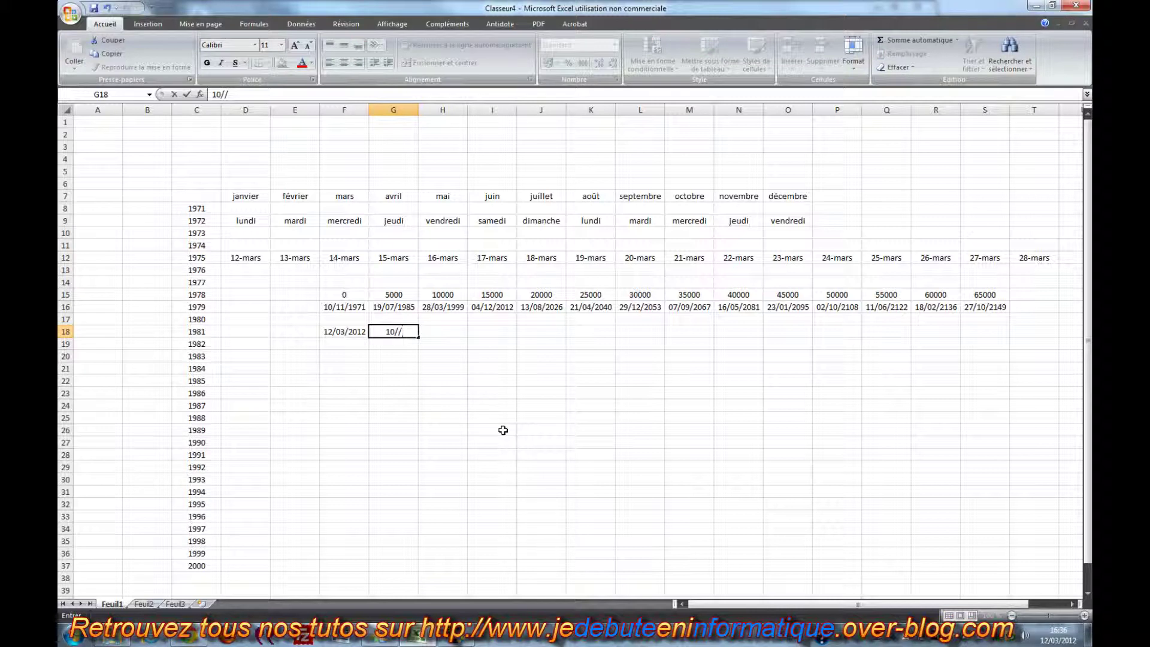
key(BackSpace)
text(11/1971)
key(Tab)
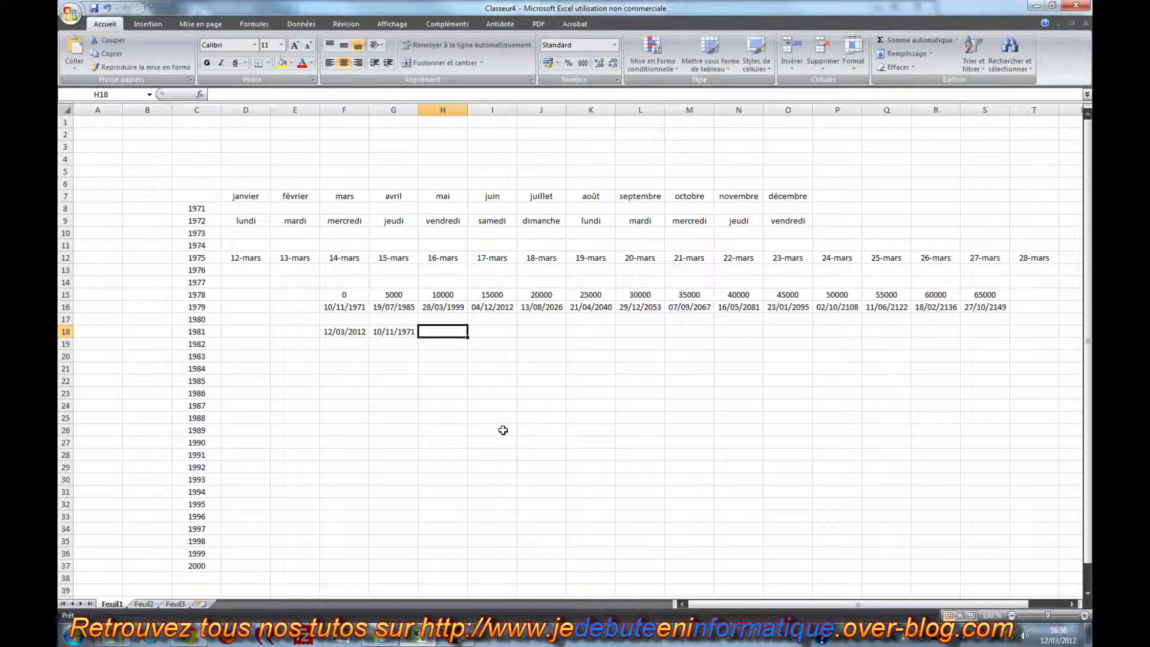
Step: Enter the formula =F18-G18 in H18 to calculate the number of days between the two dates
text(=)
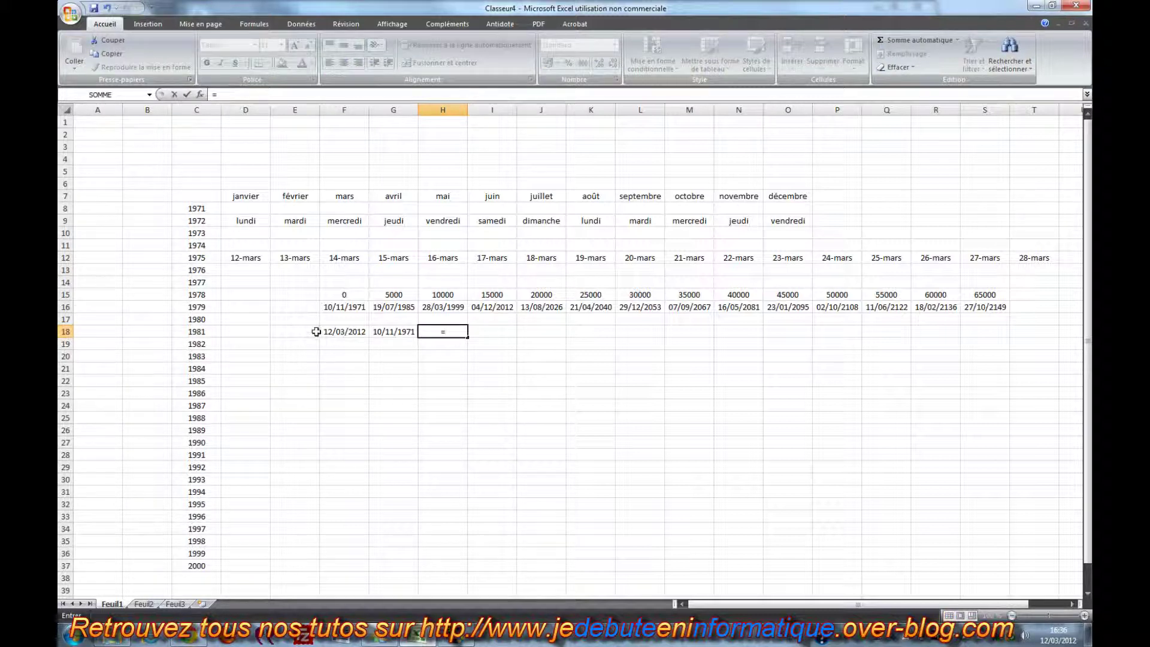
click(342, 333)
text(-)
click(400, 330)
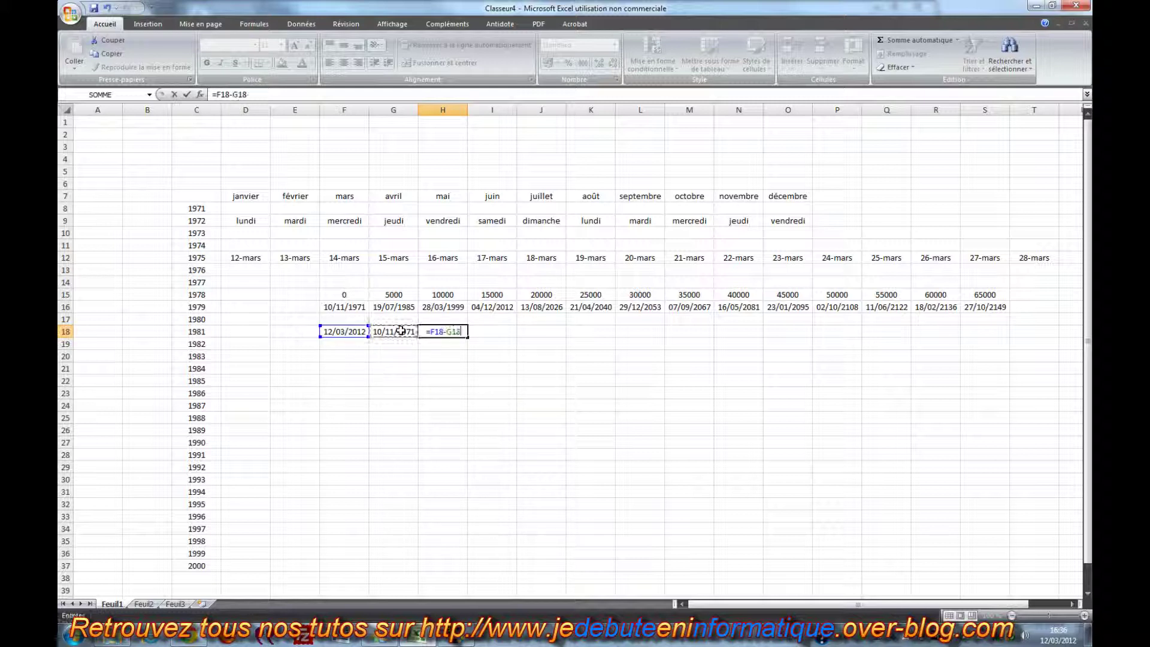
click(188, 94)
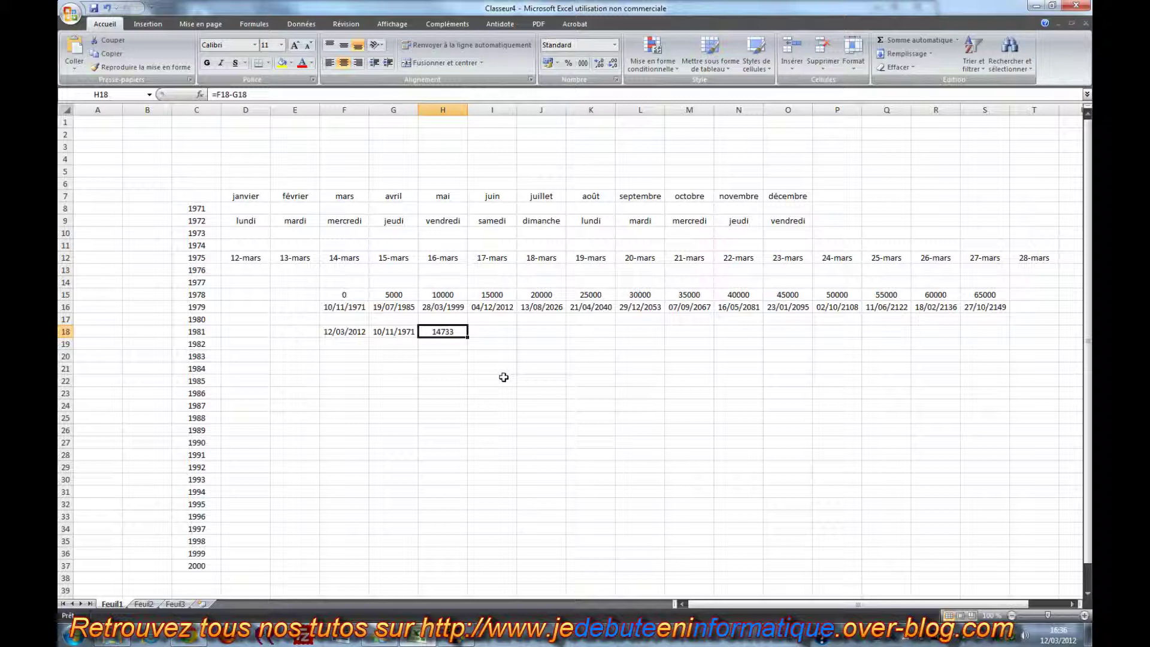
key(Return)
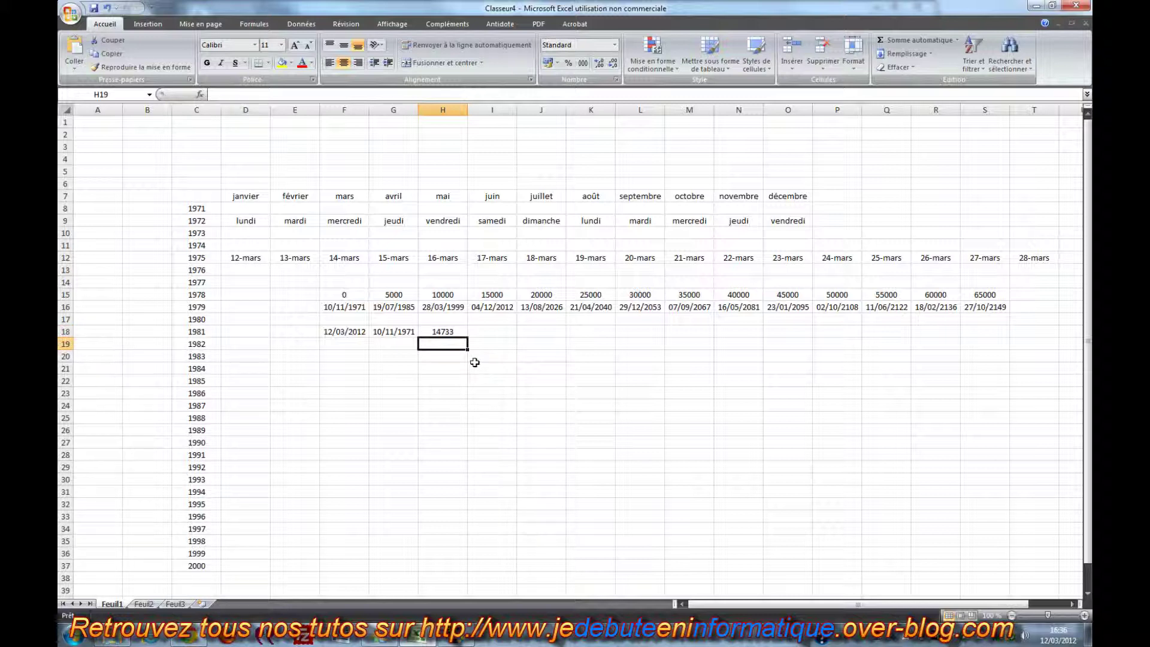
Step: Enter the formula =H18*24 in H19 to convert the days into hours
text(=)
key(Up)
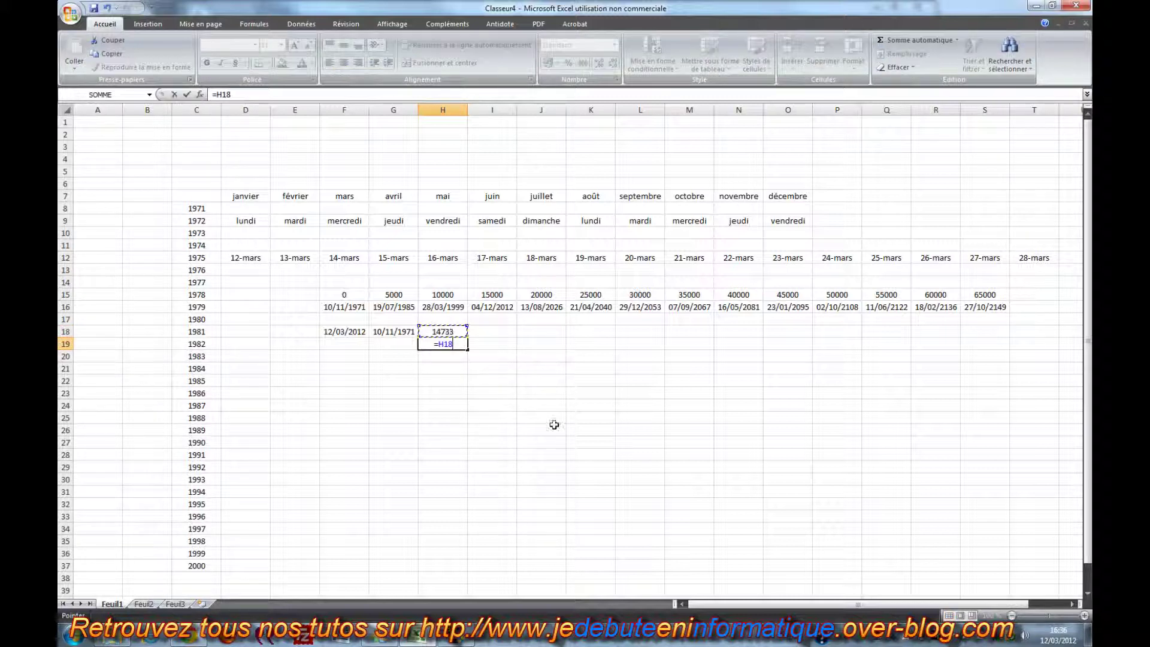
text(*24)
key(Return)
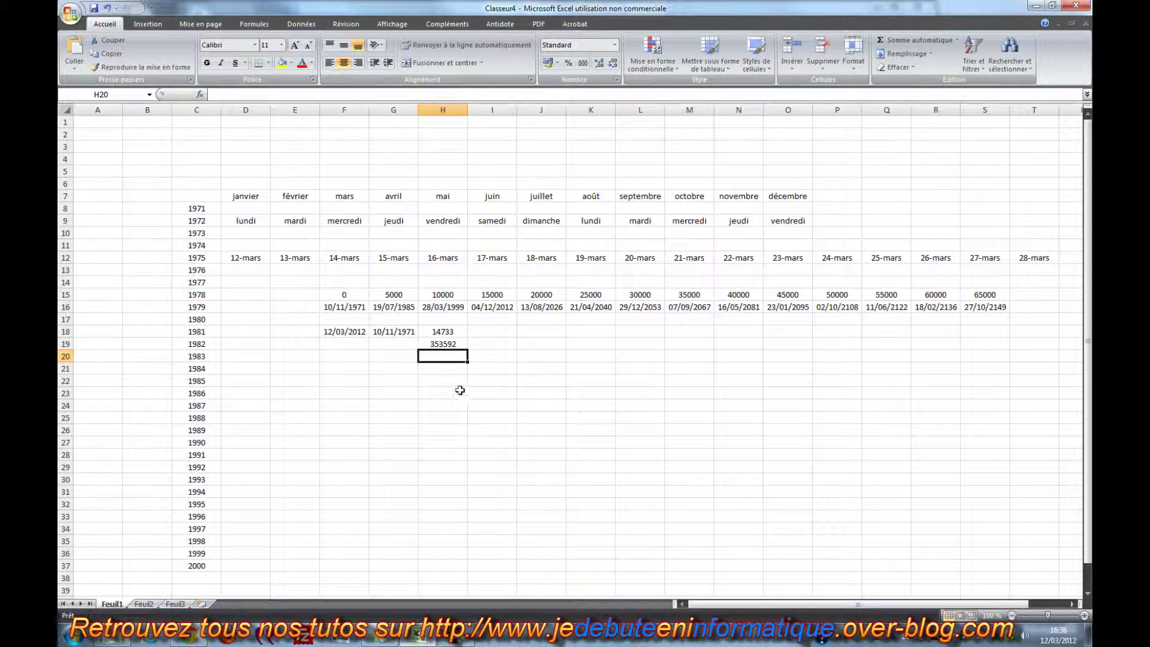
Step: Apply the Nombre number format to the range H18:H30
key(Up)
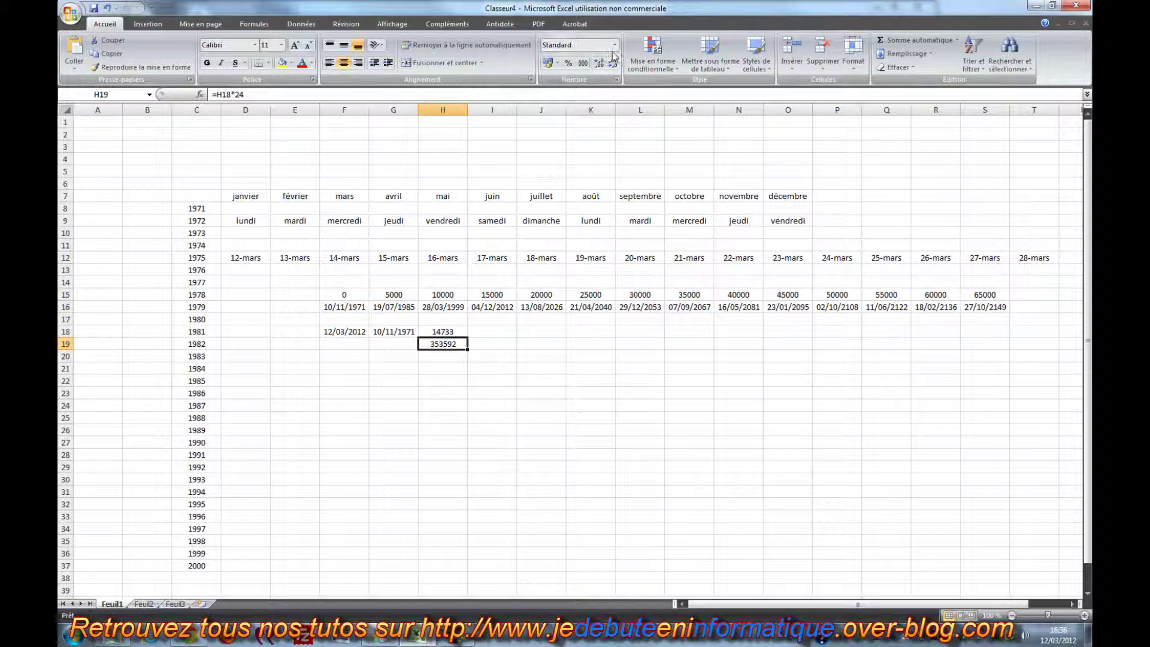
drag(443, 332, 443, 344)
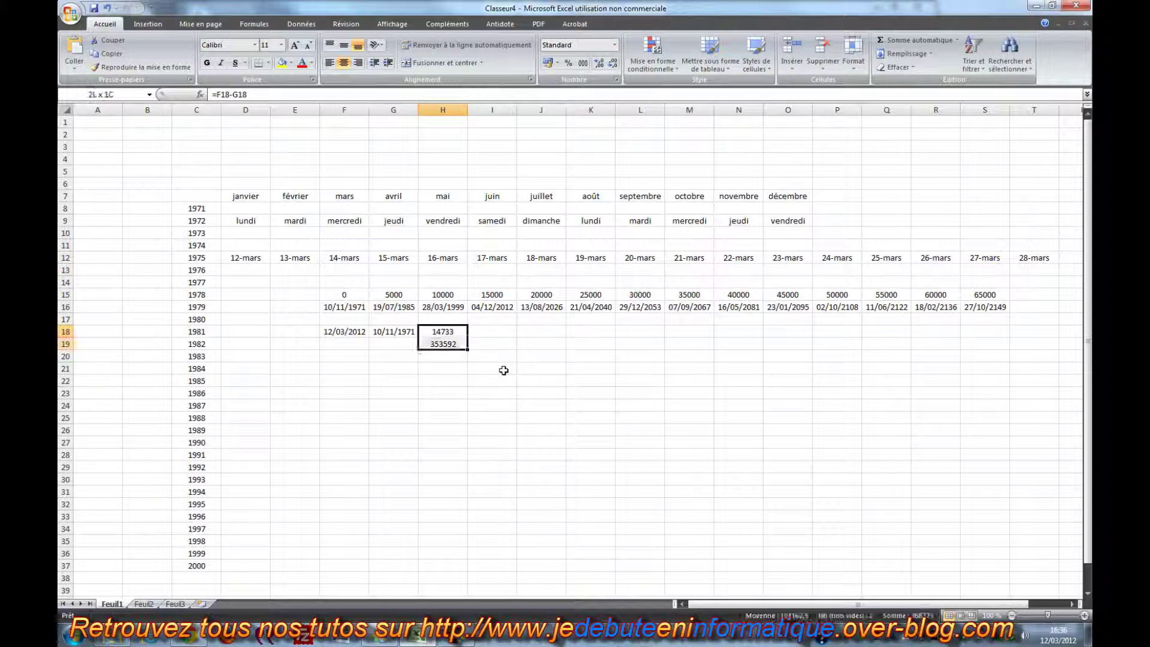
key(shift+Down)
key(shift+Down)
key(shift+Down)
key(shift+Down)
key(shift+Down)
key(shift+Down)
key(shift+Down)
key(shift+Down)
key(shift+Down)
key(shift+Down)
key(shift+Down)
click(615, 45)
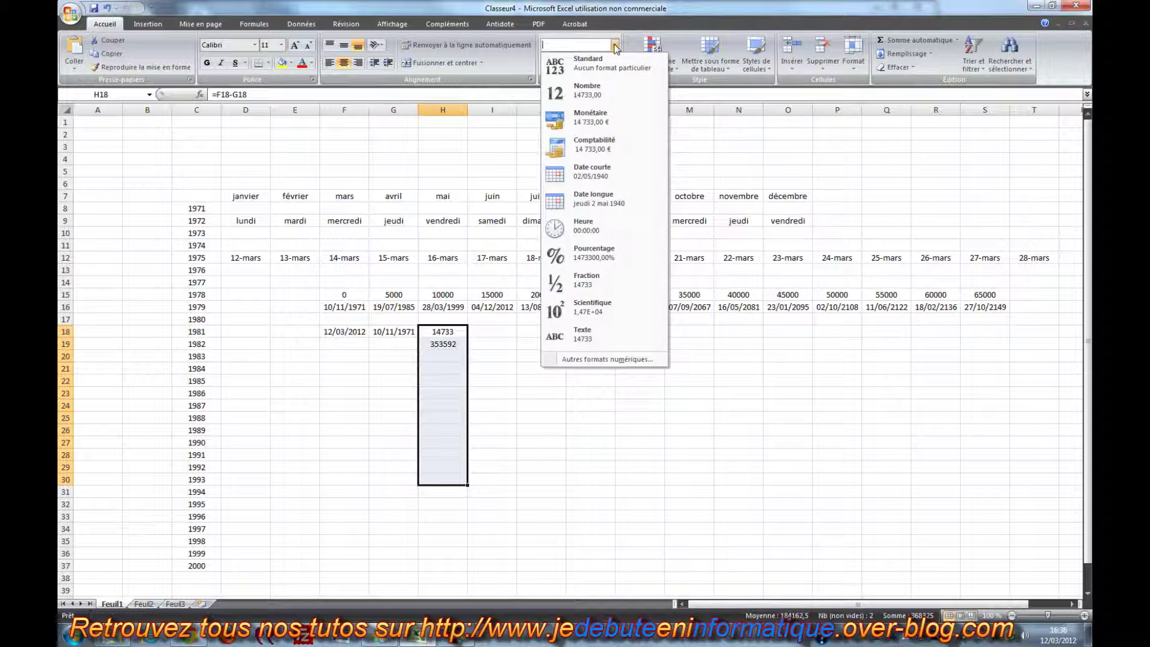
click(591, 93)
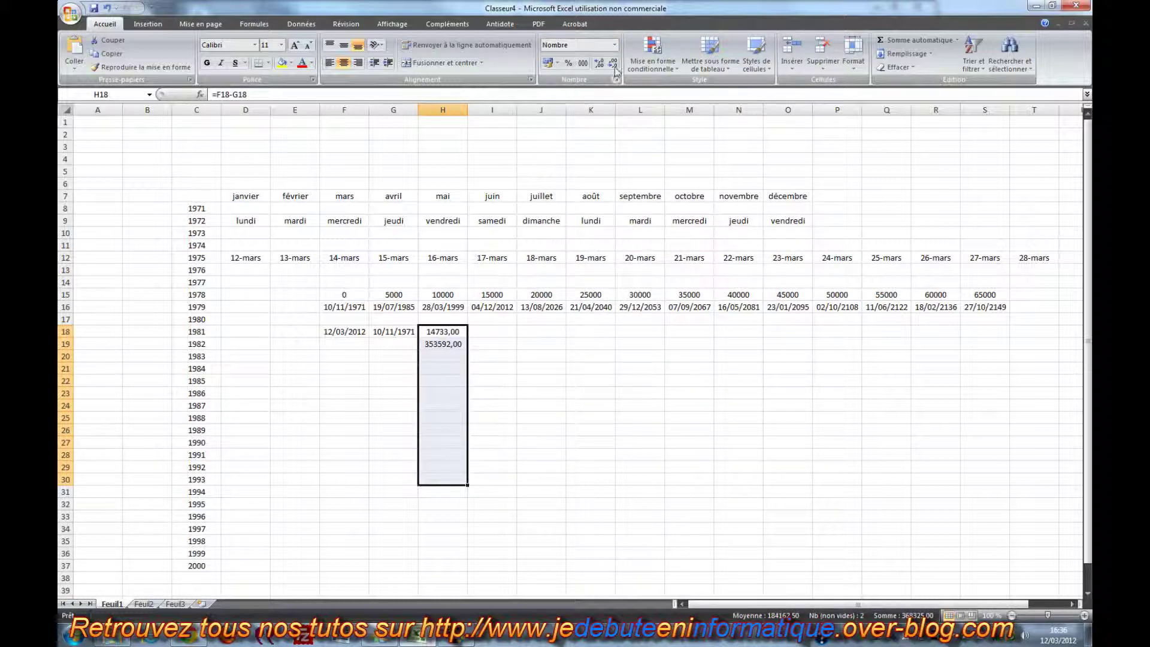
Step: Set the number format of H18:H30 to 0 decimals with the thousands separator
click(614, 45)
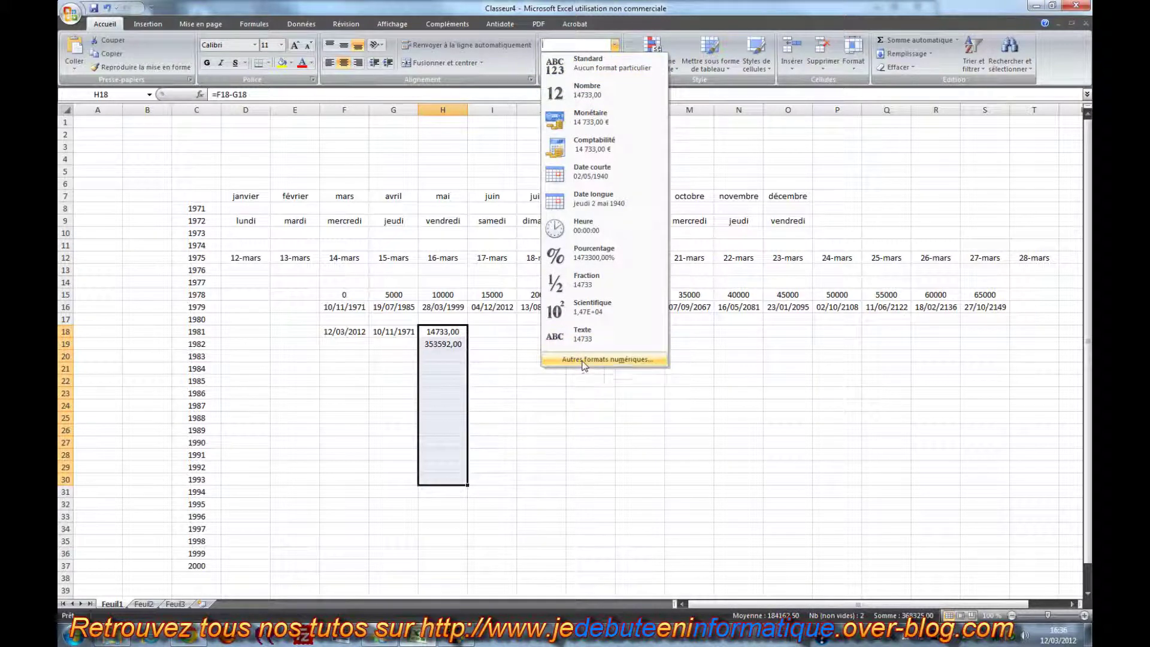
click(606, 359)
click(725, 229)
click(725, 229)
click(627, 241)
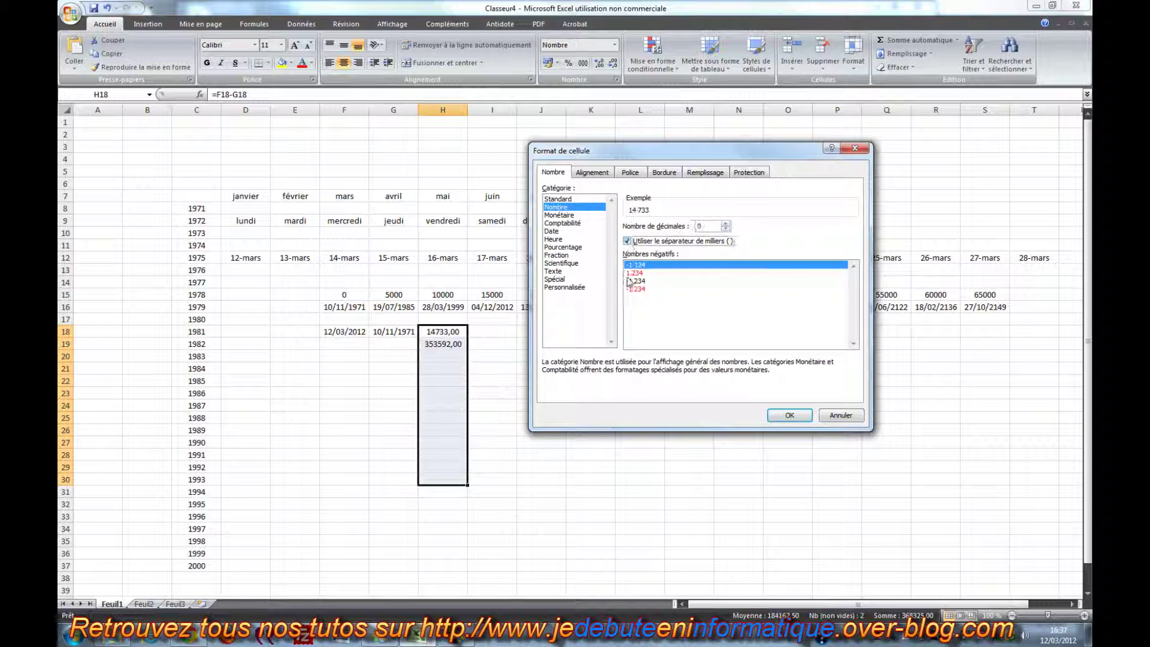
click(789, 417)
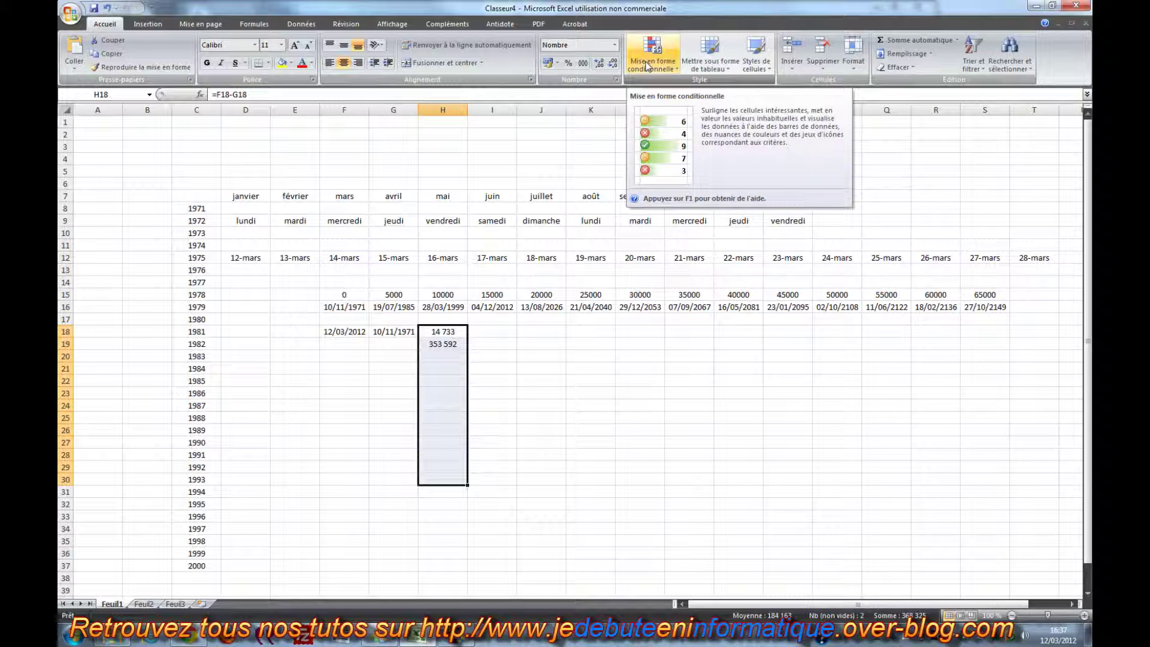
Step: Enter the unit labels jours, heures, minutes and secondes down the column in I18:I21
click(499, 331)
text(jours)
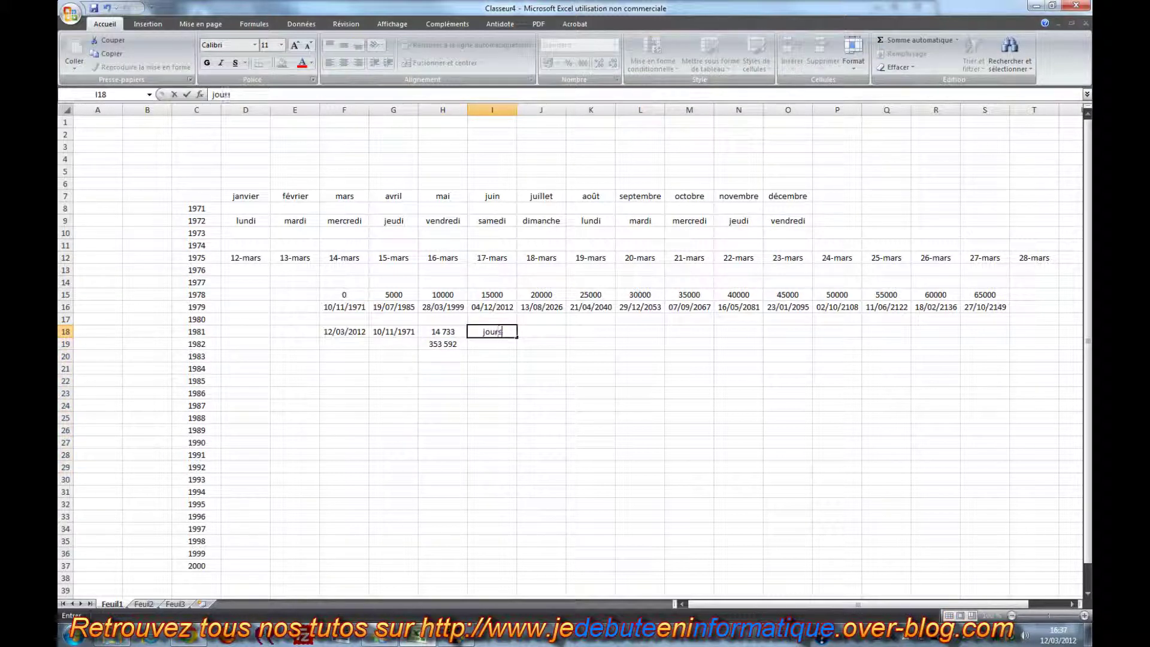
key(Return)
text(heures)
key(Return)
text(minutes)
key(Return)
text(secondes)
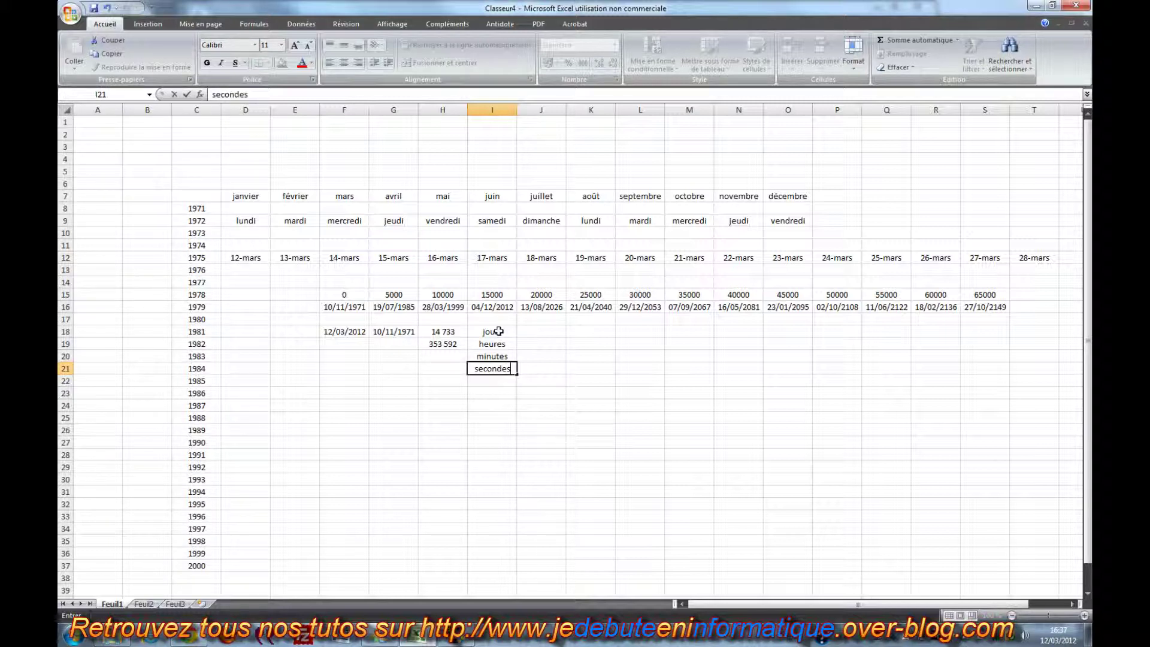
Step: Shorten the seconds label in I21 to sec
key(BackSpace)
key(BackSpace)
key(BackSpace)
key(BackSpace)
key(BackSpace)
key(BackSpace)
text(xc)
key(BackSpace)
key(BackSpace)
text(c)
click(486, 436)
Step: Enter the formula =H19*60 in H20 to convert the hours into minutes
click(443, 356)
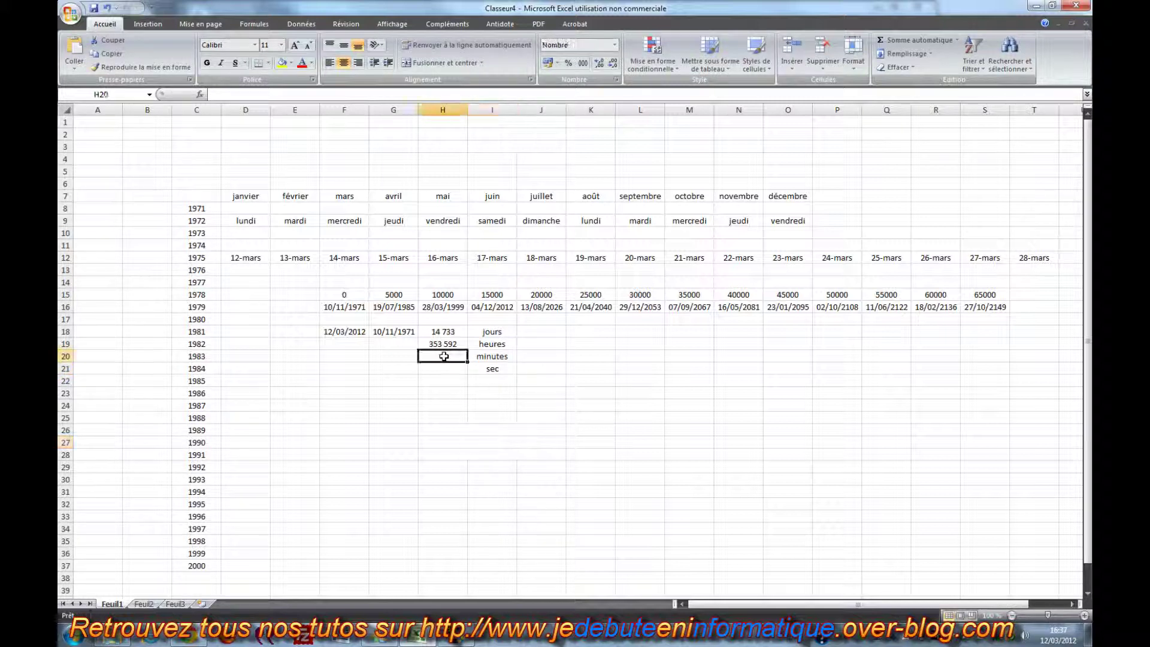
text(=)
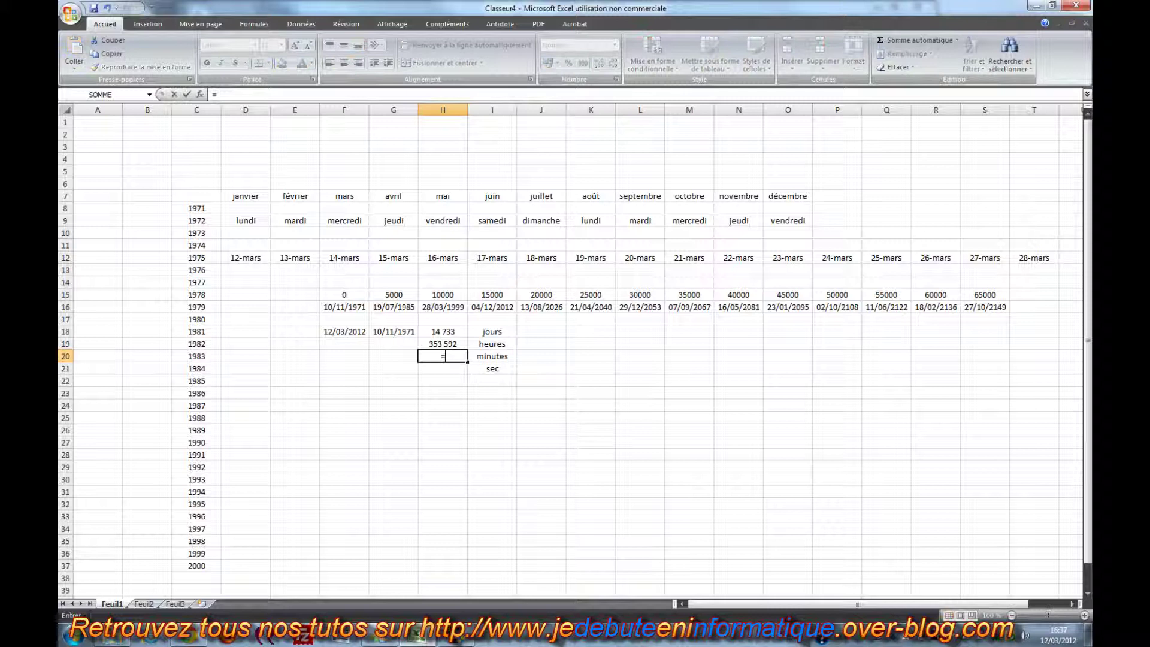
click(442, 344)
text(*60)
key(Return)
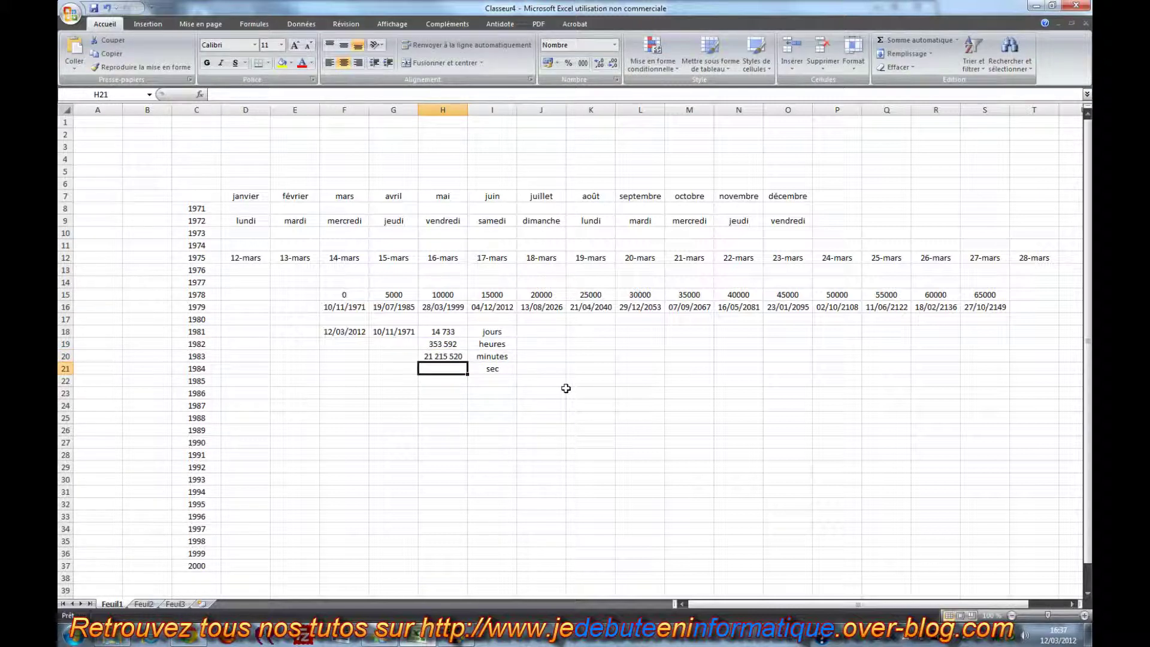
Step: Copy the minutes formula from H20 down to H21 and widen column H to fit the seconds value
click(464, 358)
drag(468, 362, 470, 373)
click(458, 392)
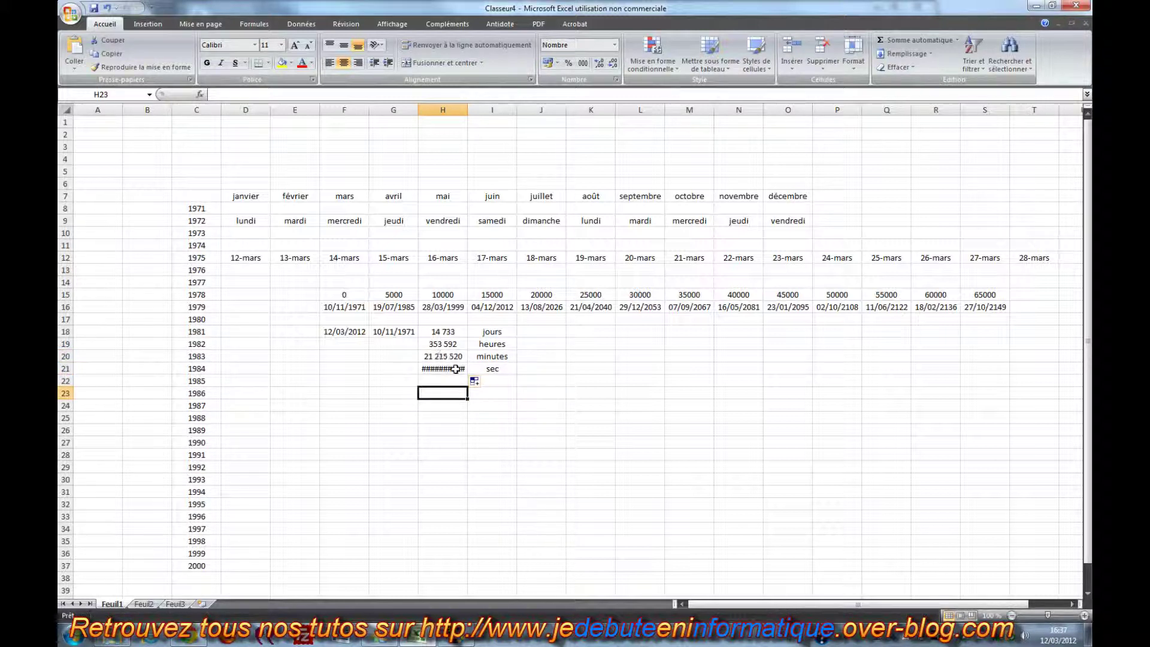
drag(467, 109, 478, 109)
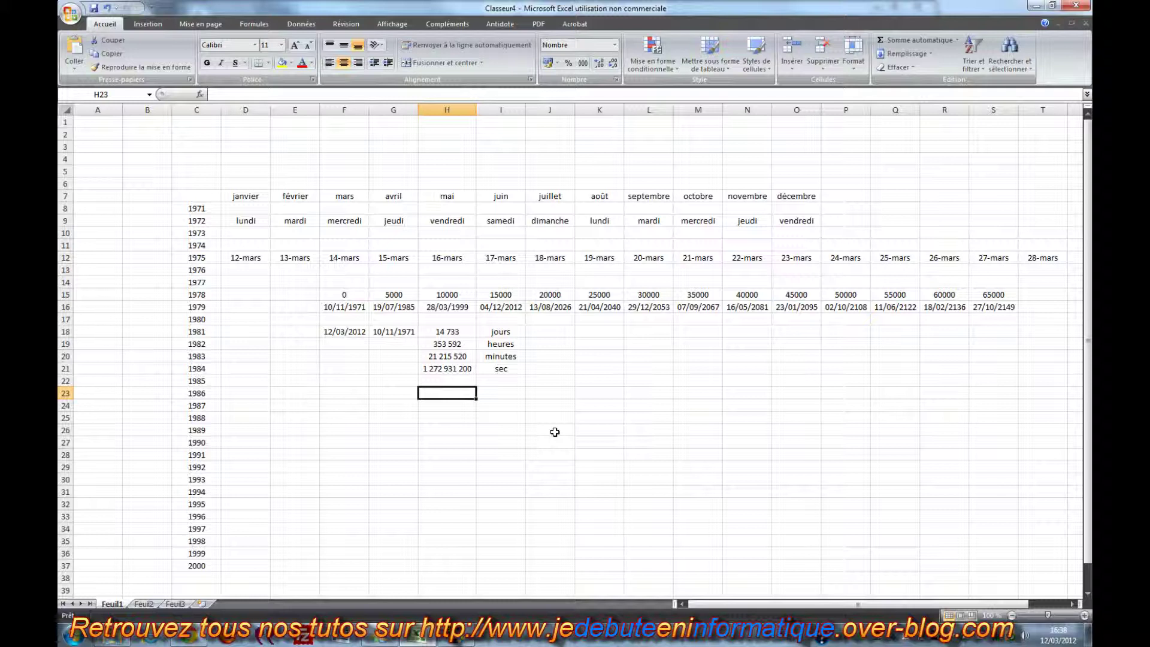
click(567, 396)
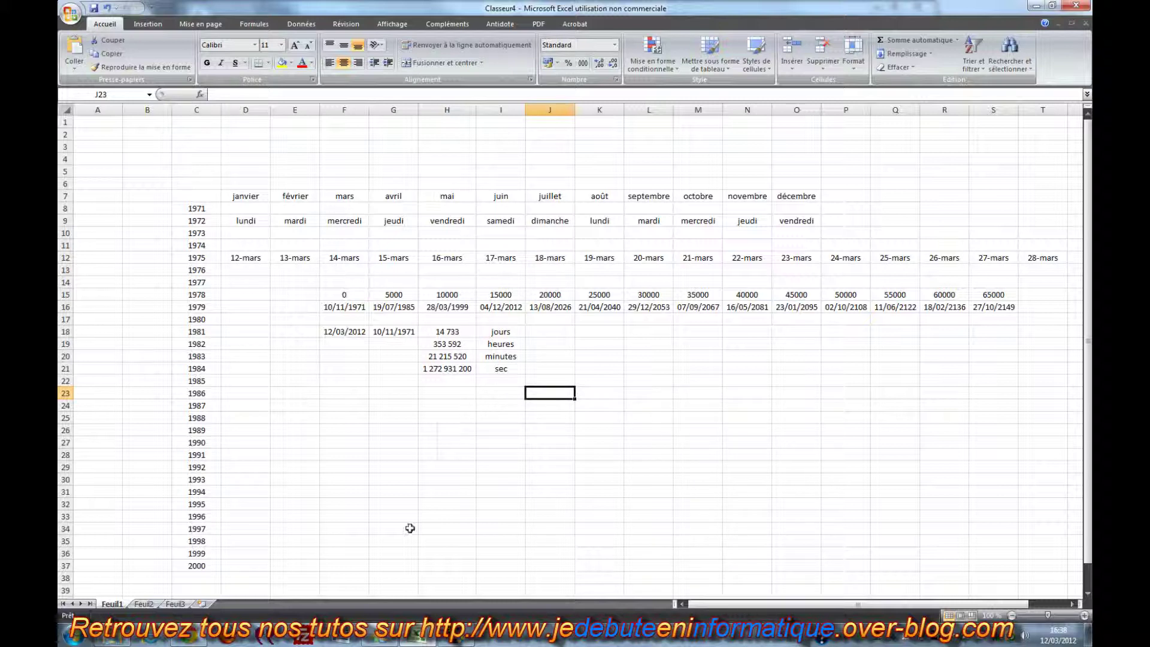
Step: Try counting the years in C8:C37 with the NB function in C38, and clear the cell
click(202, 575)
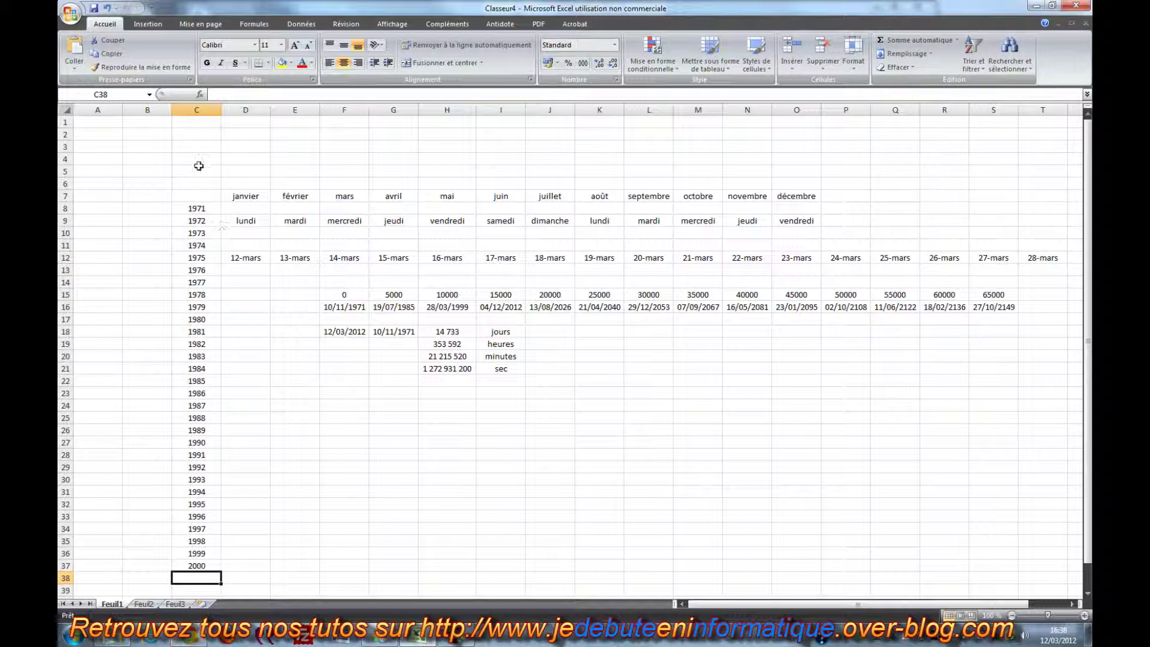
click(956, 40)
click(907, 87)
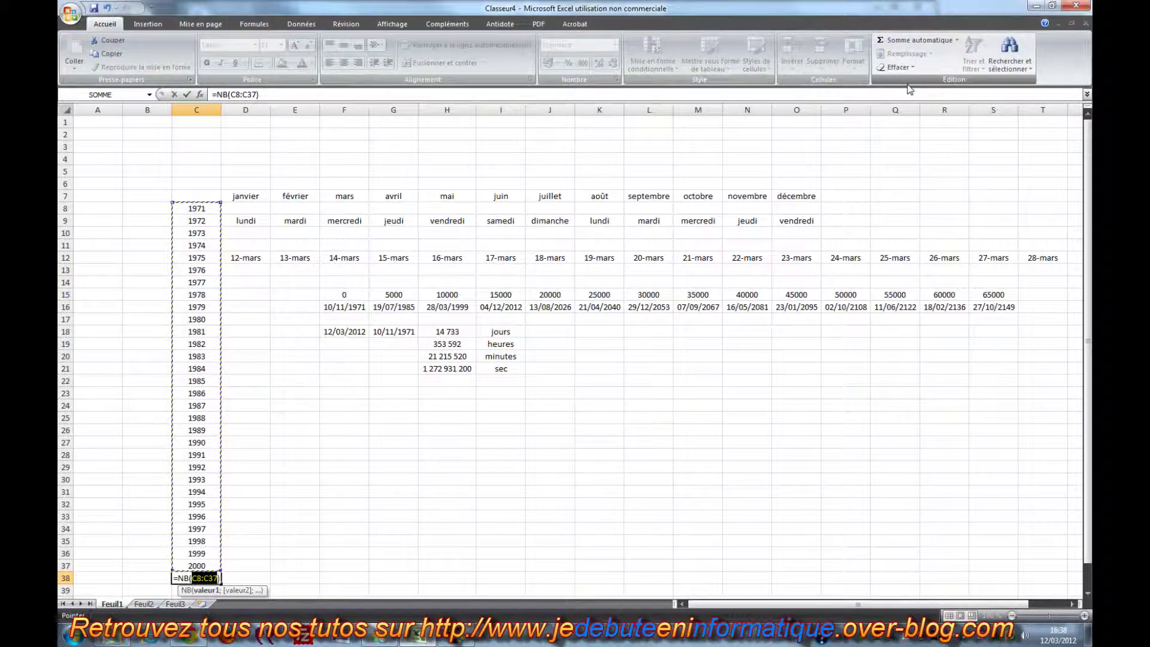
key(Return)
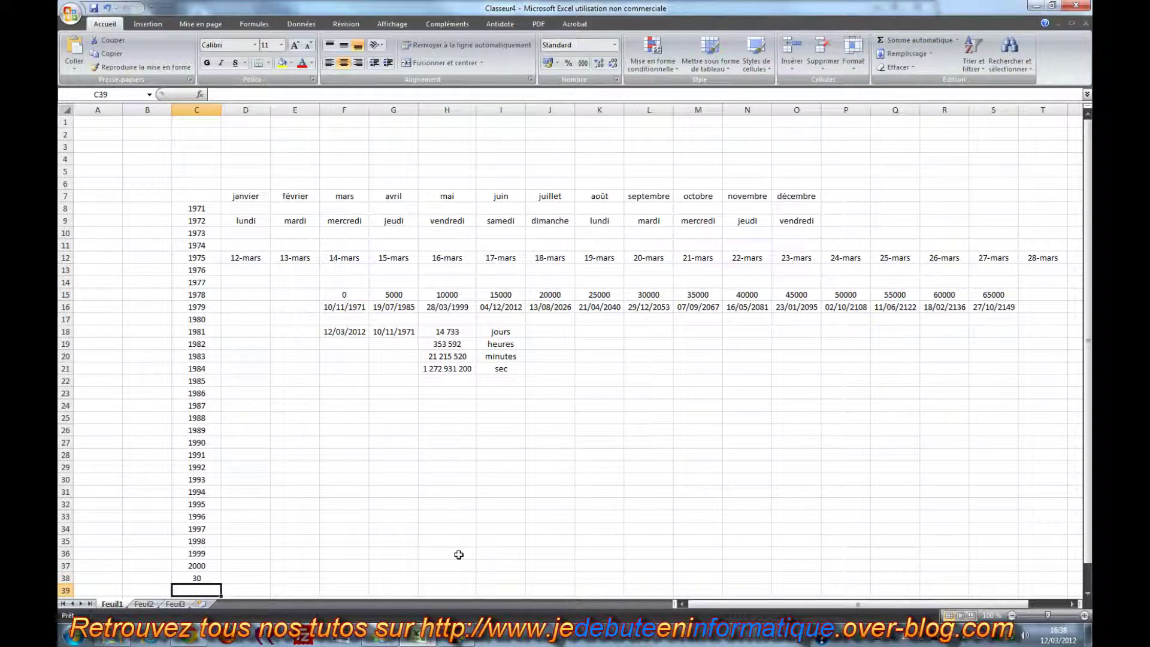
key(Up)
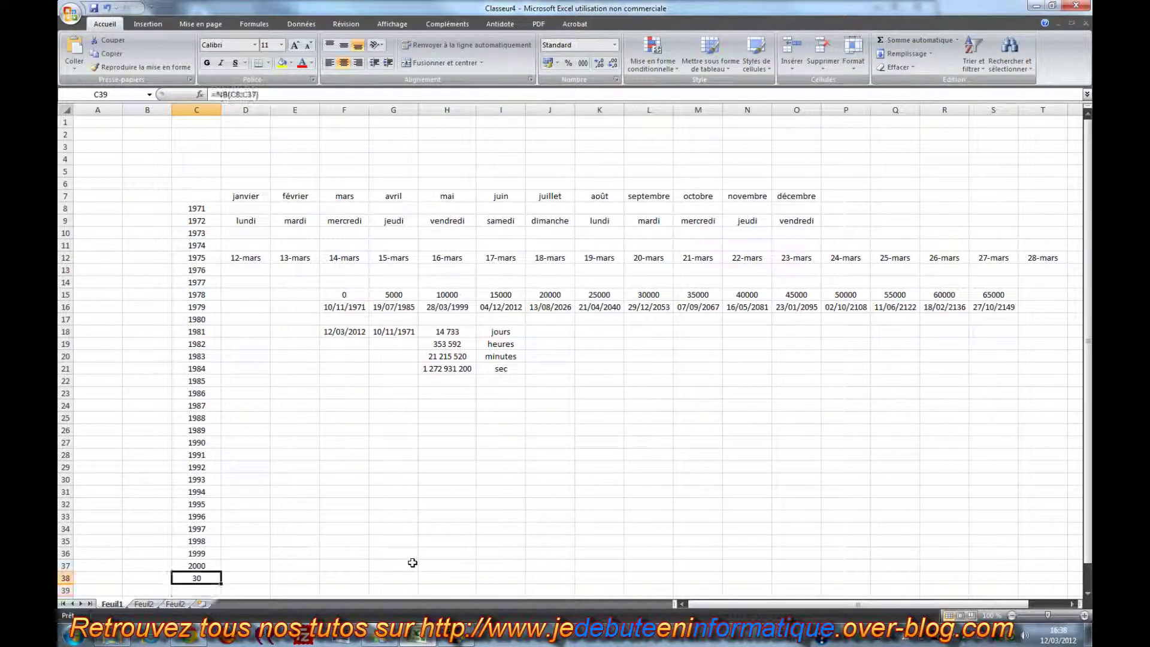
key(Delete)
Step: Try averaging the years in C8:C37 with the MOYENNE function in C38, and clear the cell
click(956, 40)
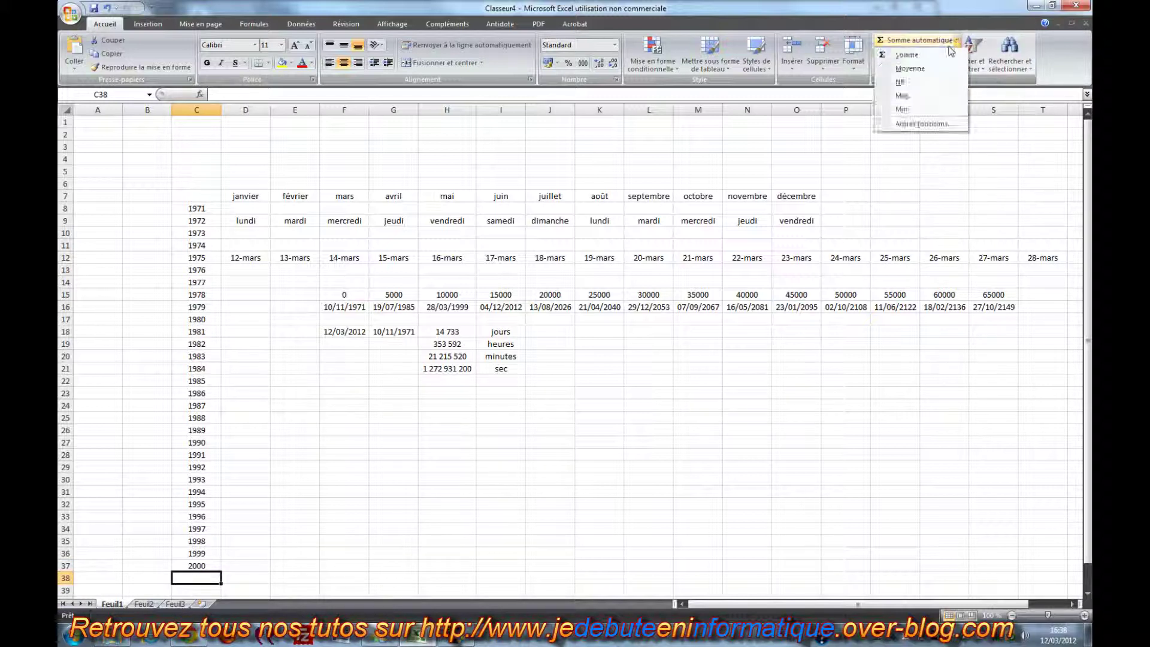
click(919, 69)
key(Return)
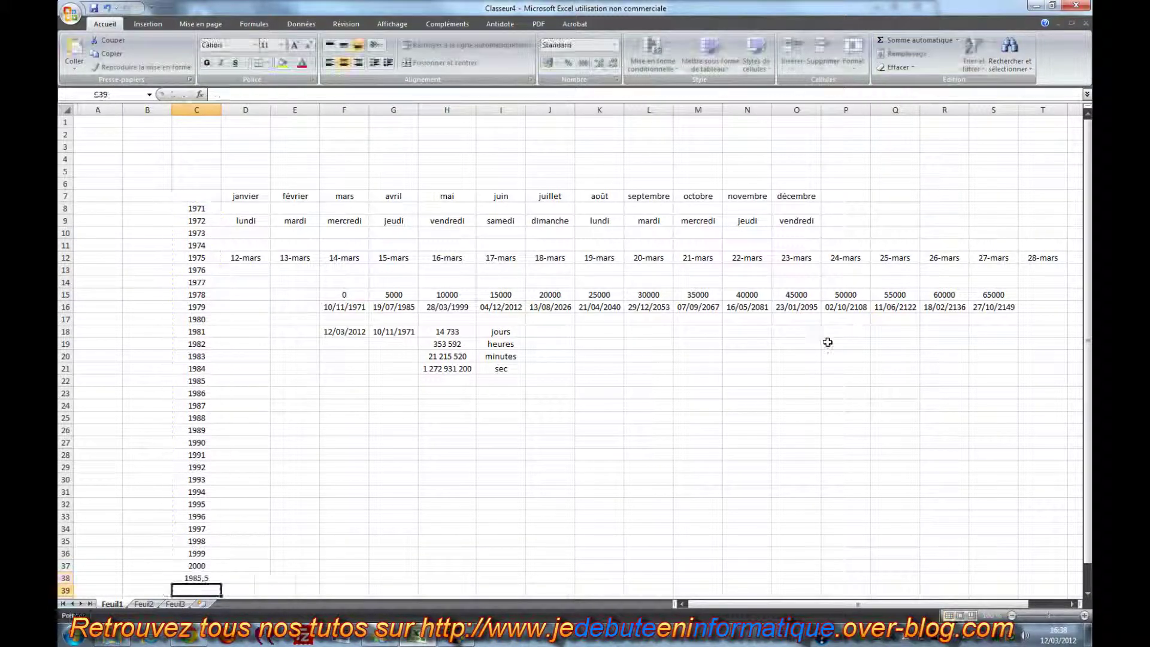
key(Up)
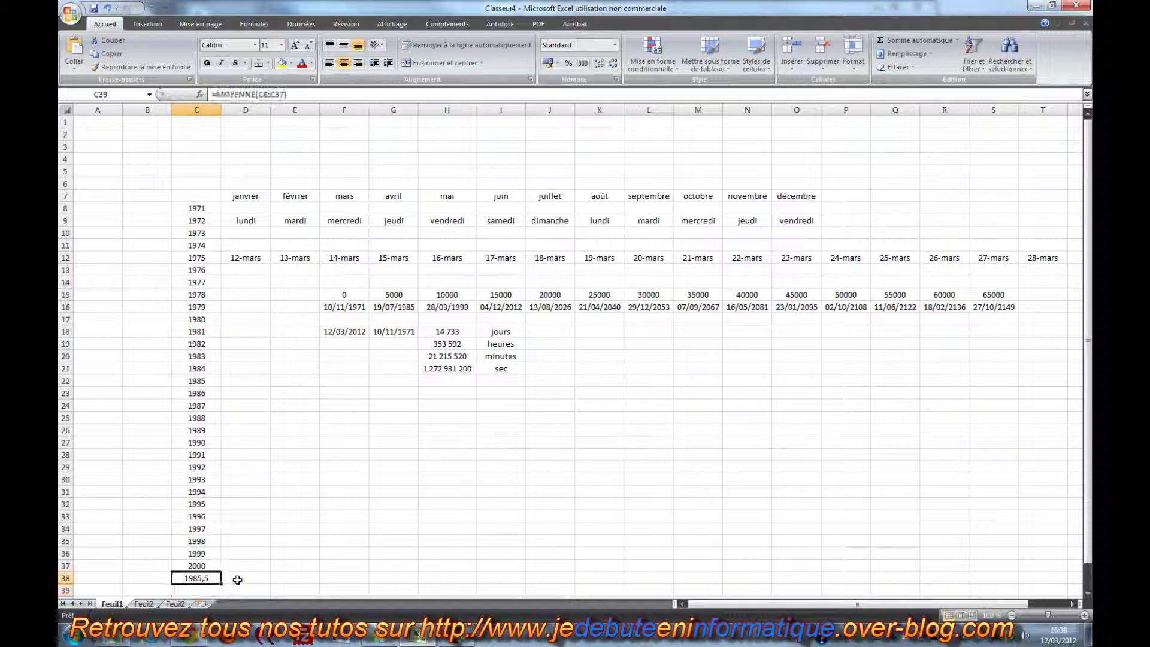
key(Delete)
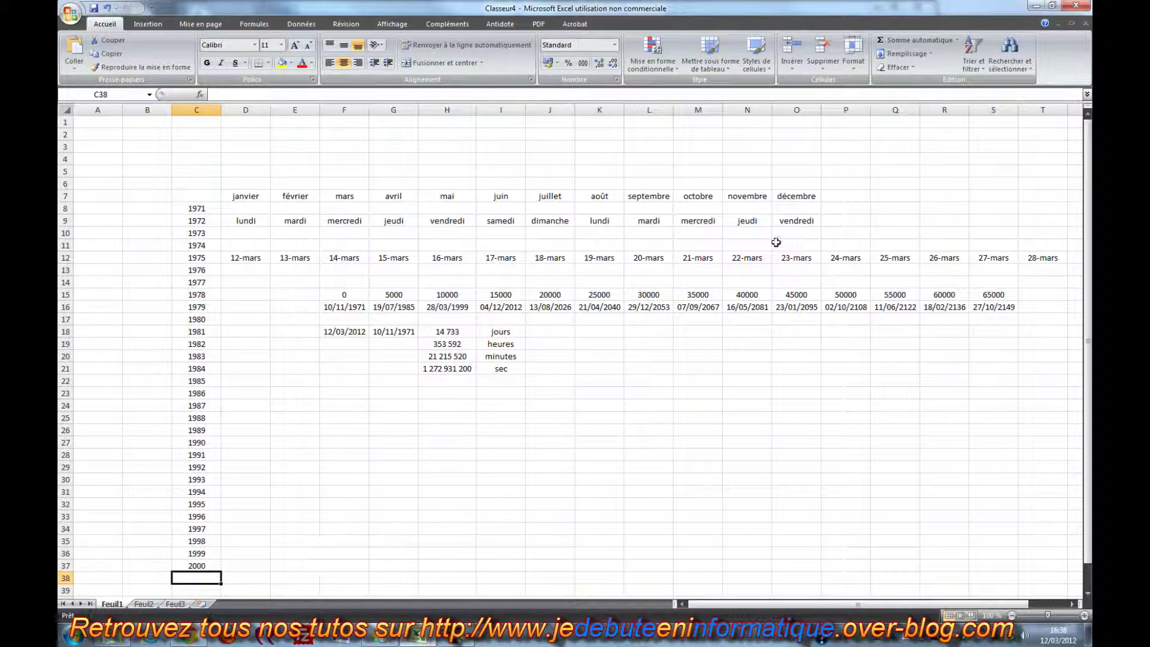
Step: Look through the recently used functions offered for insertion in C38, without inserting one
click(956, 40)
click(925, 124)
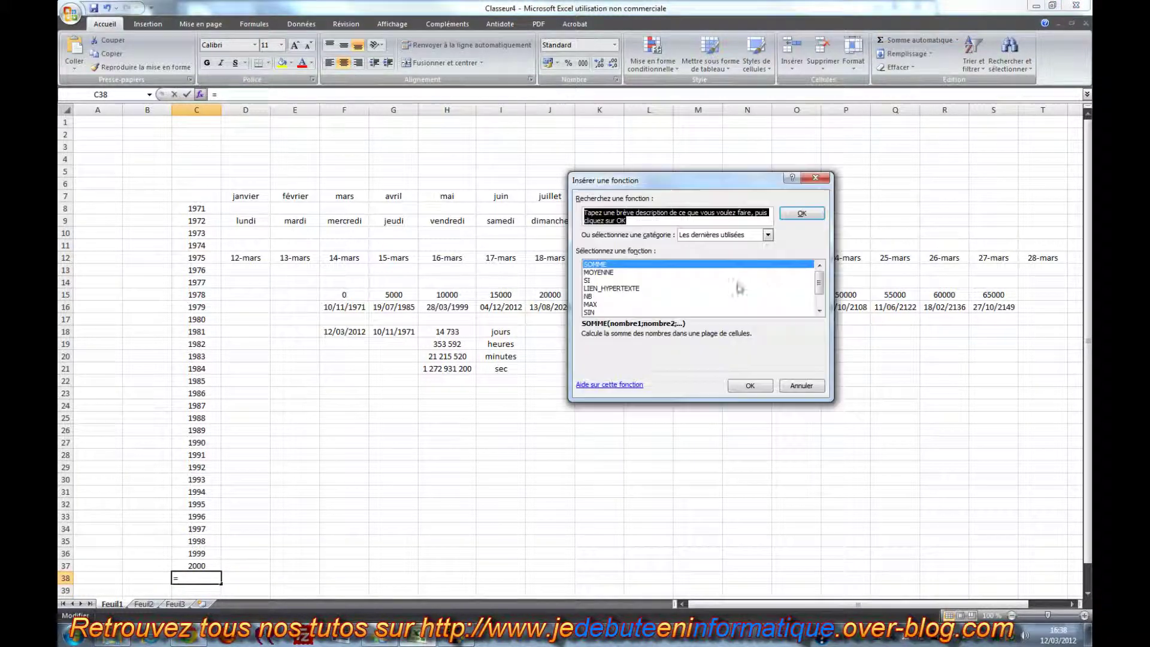
drag(818, 288, 817, 307)
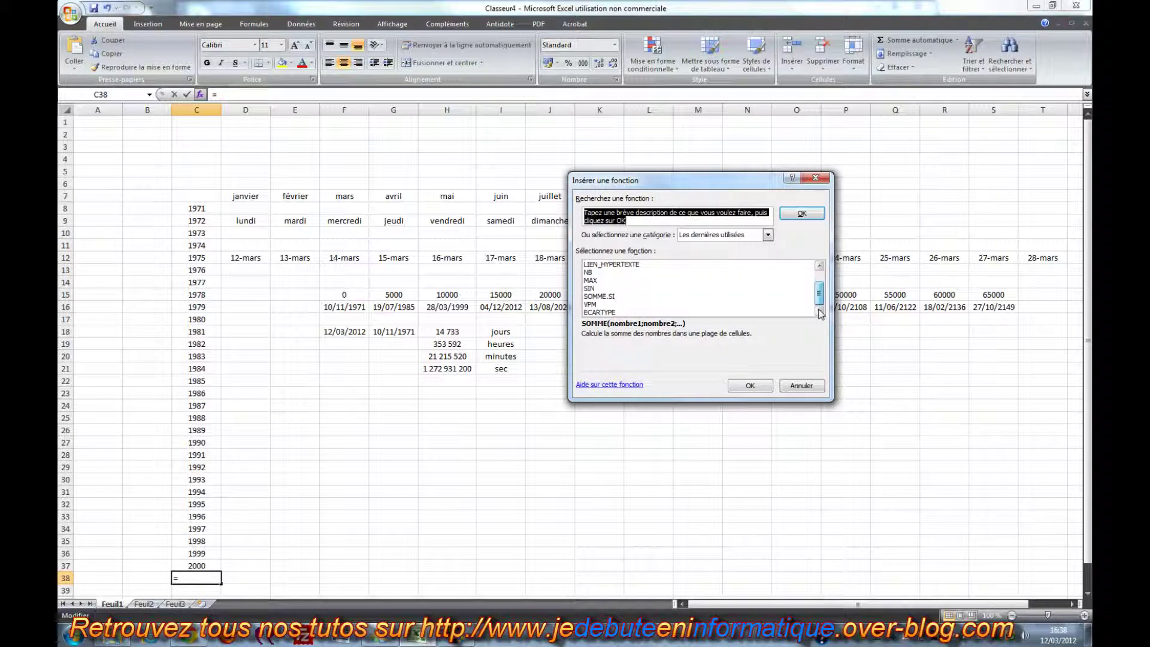
click(801, 385)
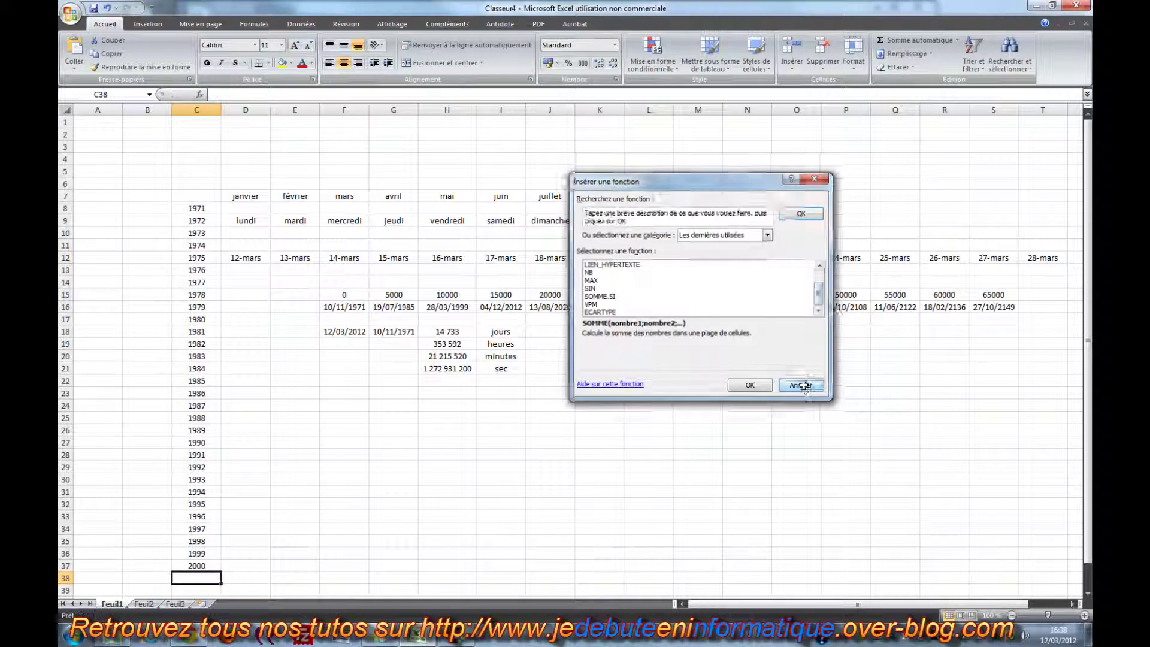
click(858, 346)
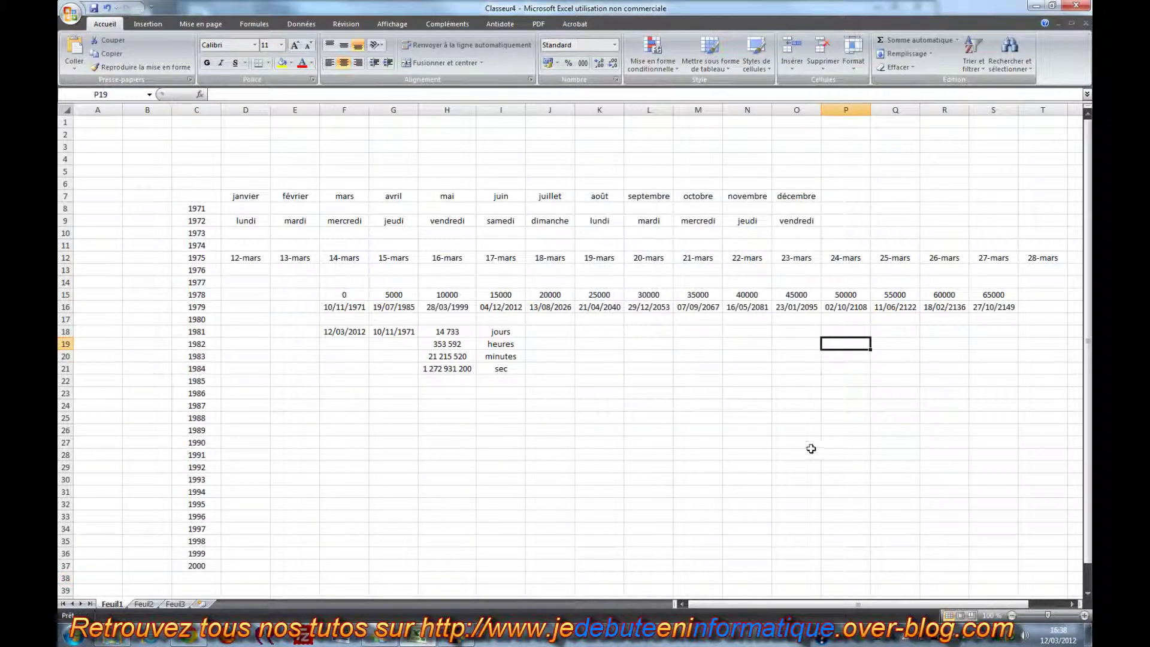
Step: Select the range C4:T38 containing all the sheet's data
drag(1042, 580, 190, 159)
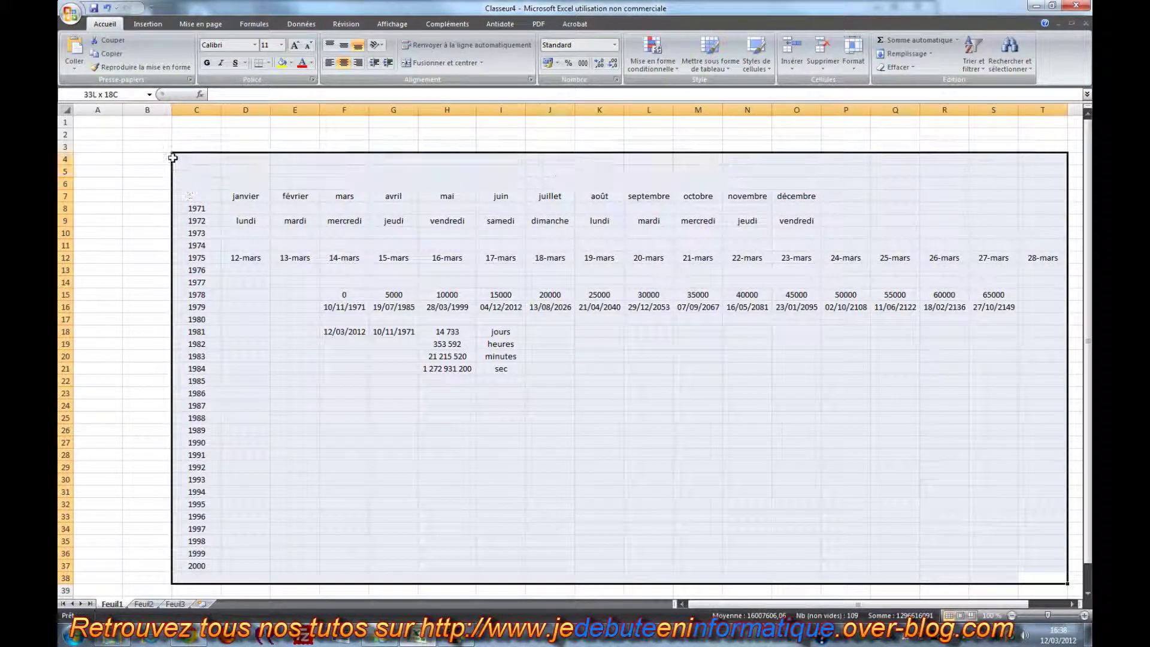